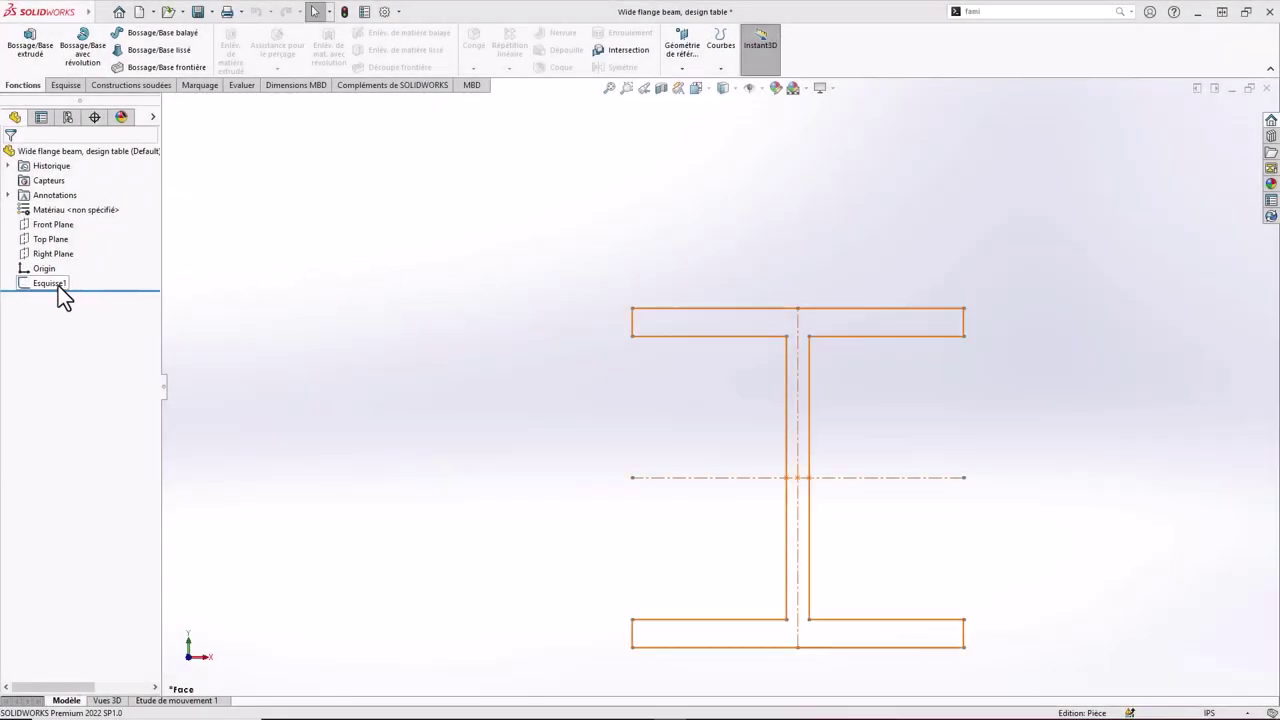
Auto-create an Excel design table from Esquisse1 with its h, w, wt and ft dimensions
left_click(58, 286)
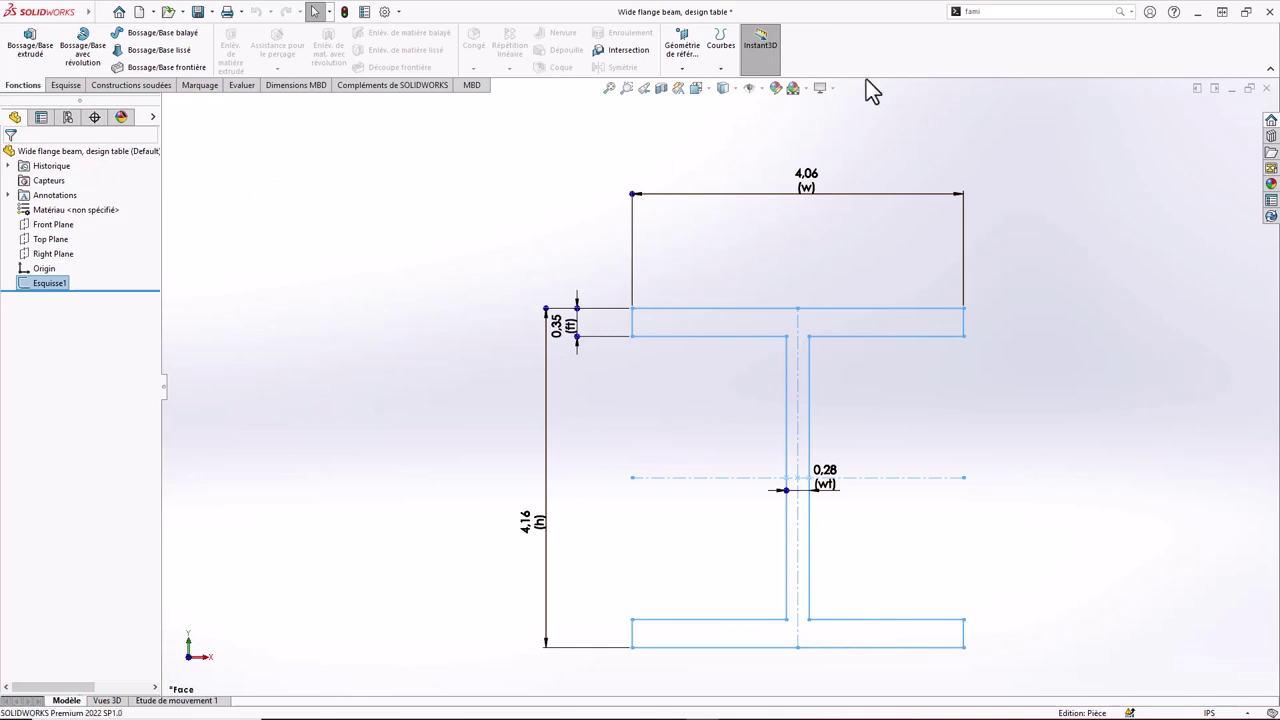
left_click(999, 12)
type("f")
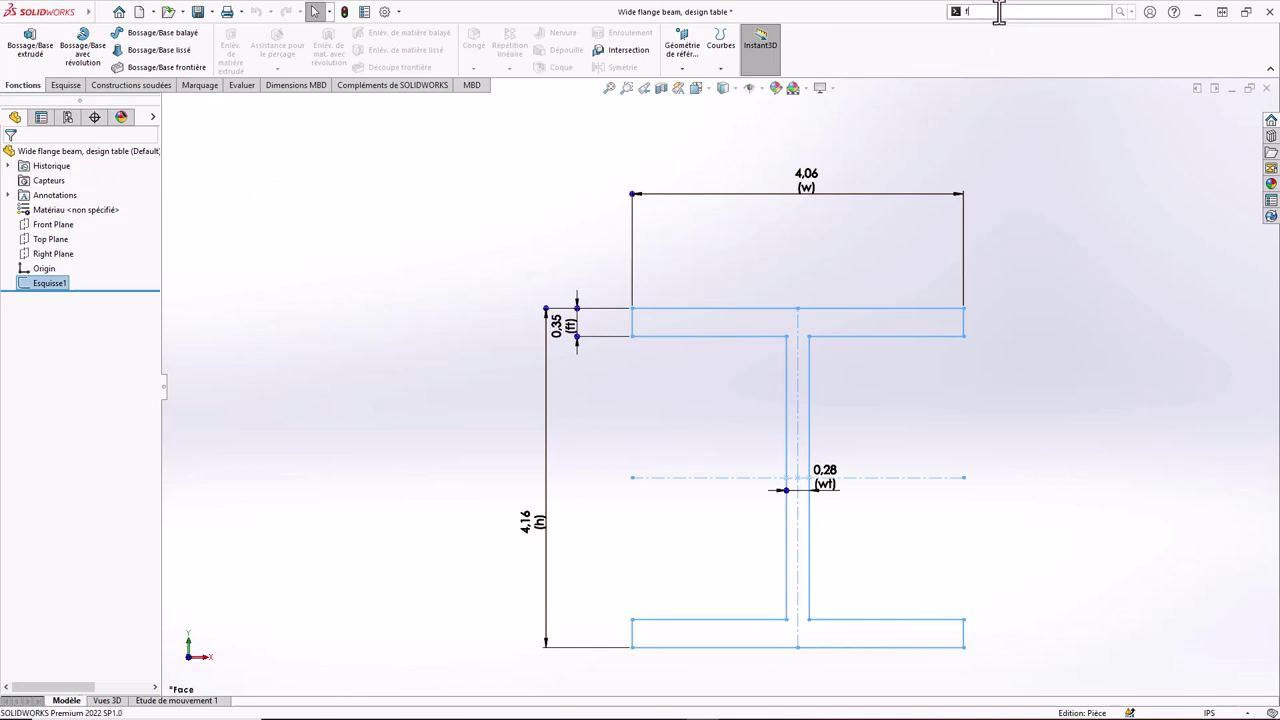
type("am")
left_click(1003, 28)
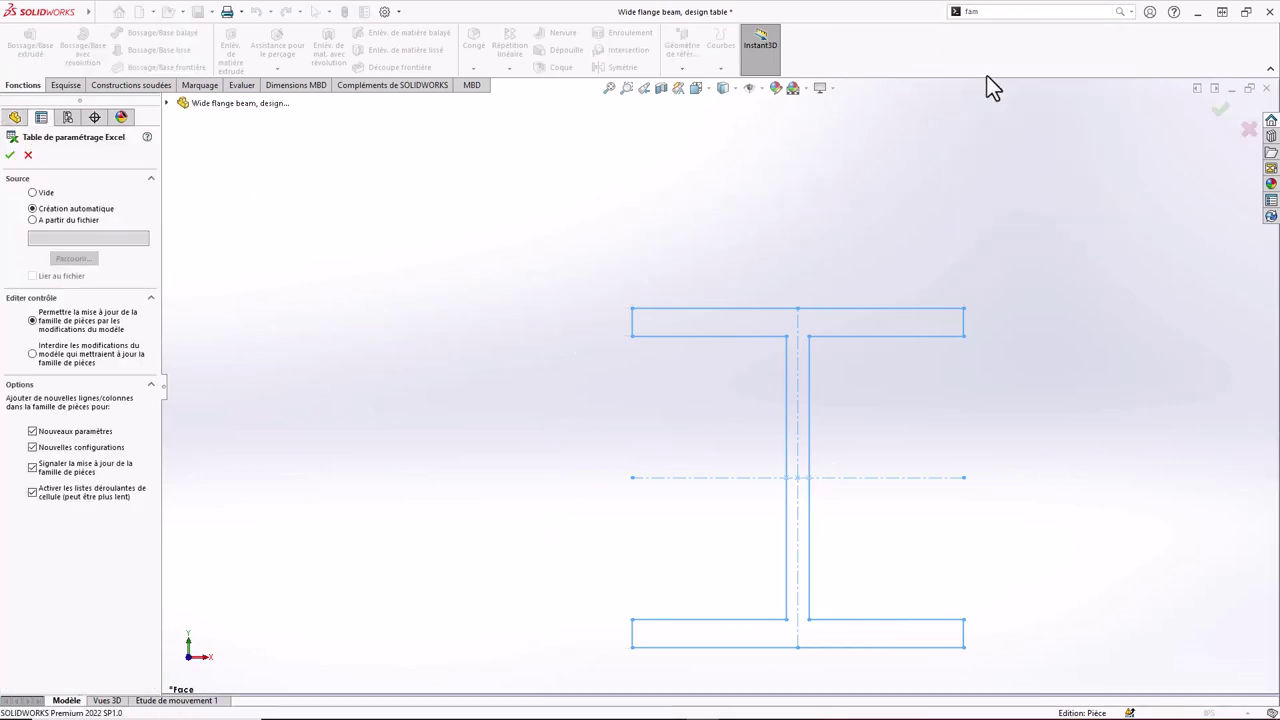
left_click(10, 155)
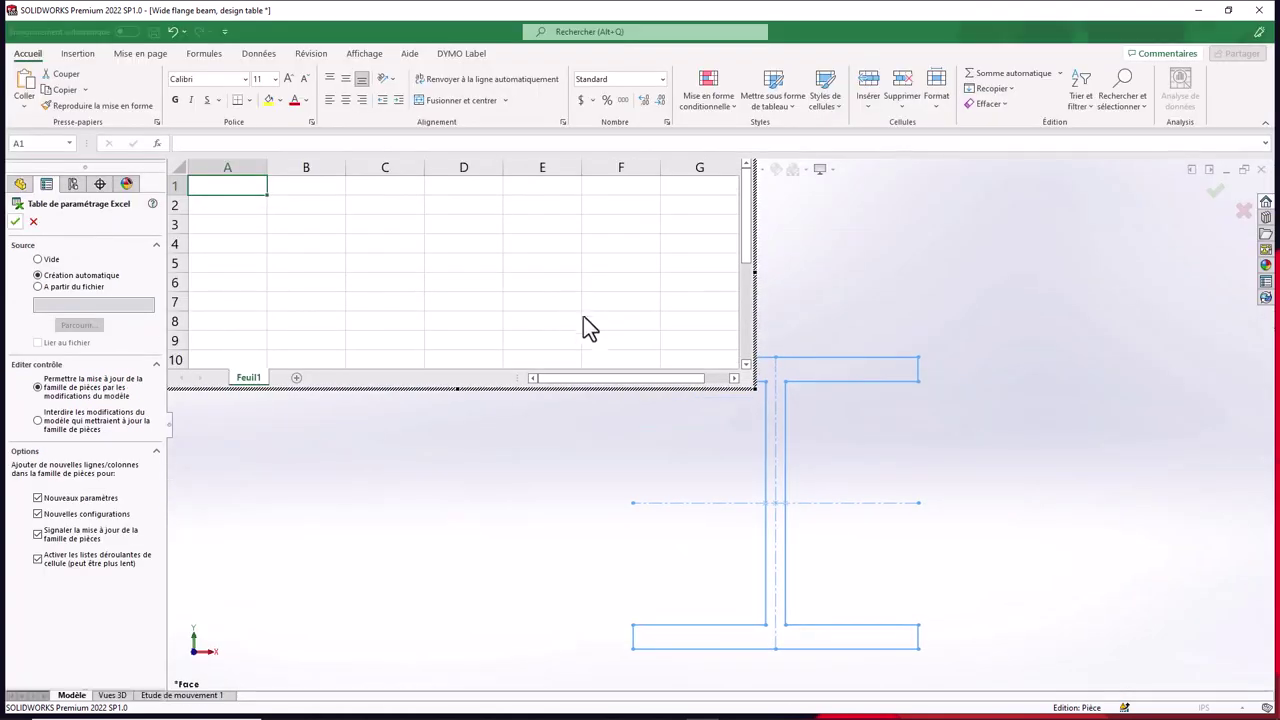
left_click_drag(590, 335, 581, 364)
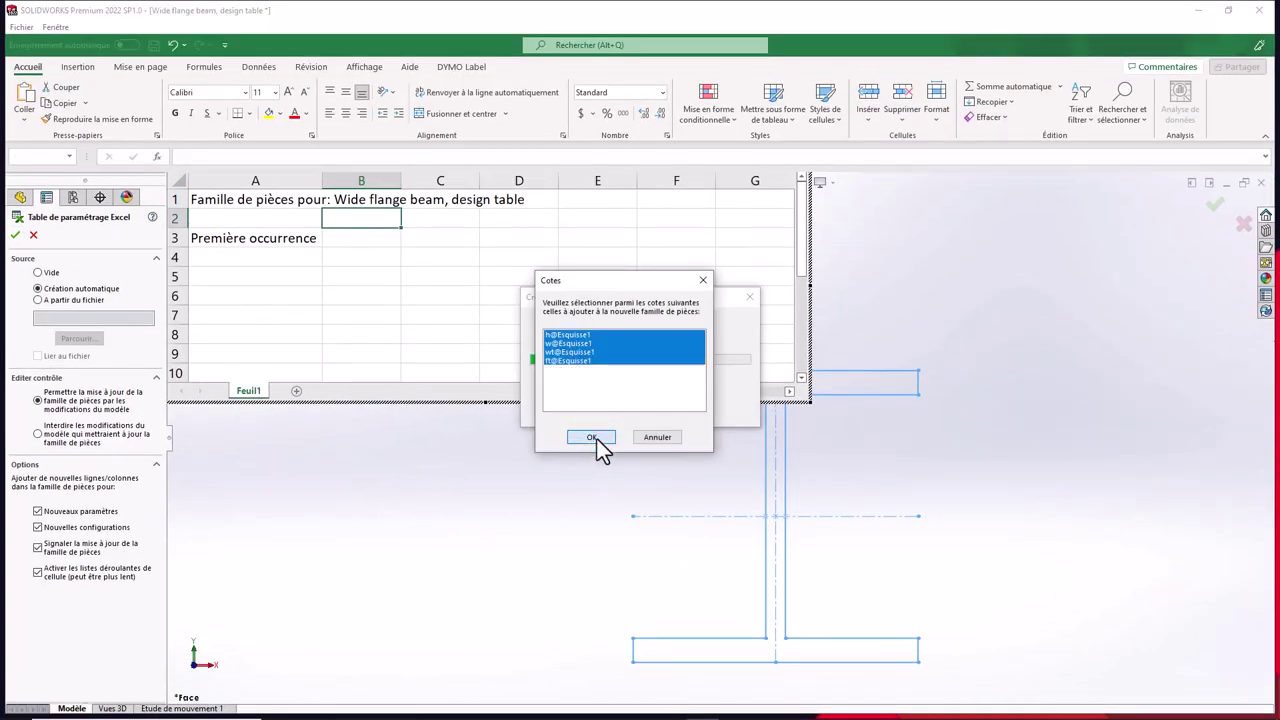
left_click(593, 438)
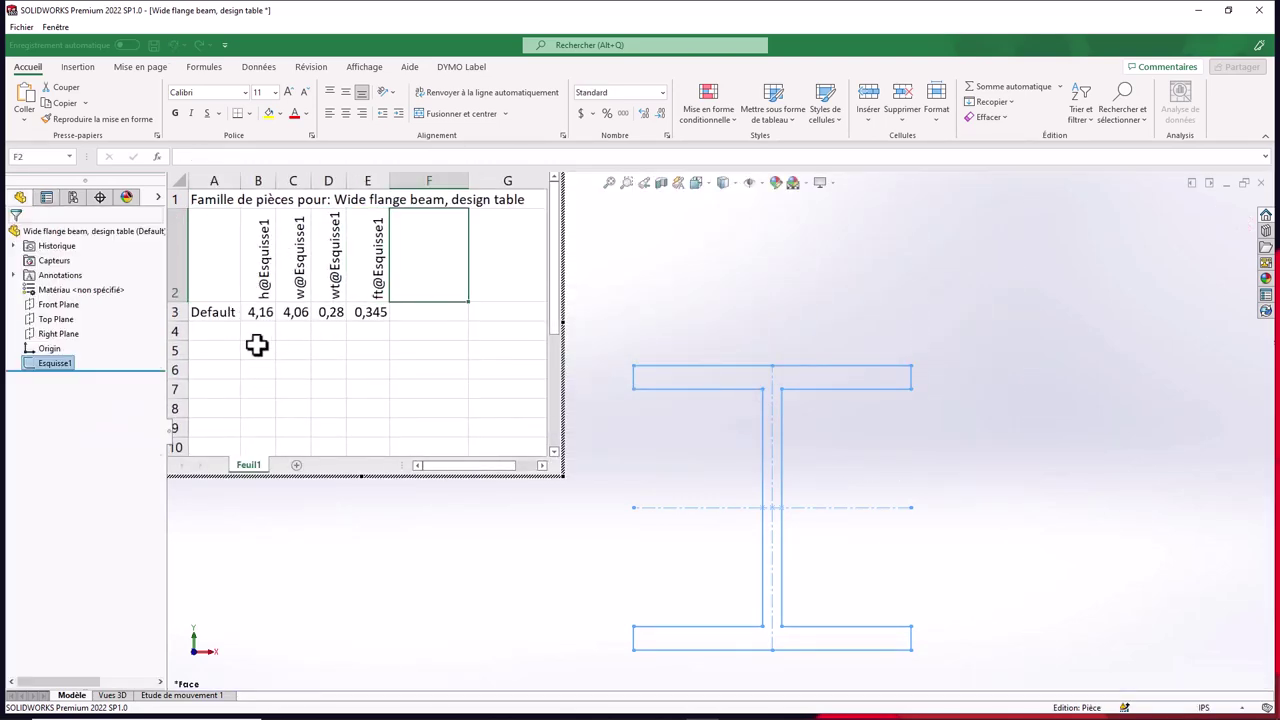
Rename the Default configuration to W x 4 x3 and add a second row named W12 x 2 x3
left_click(214, 315)
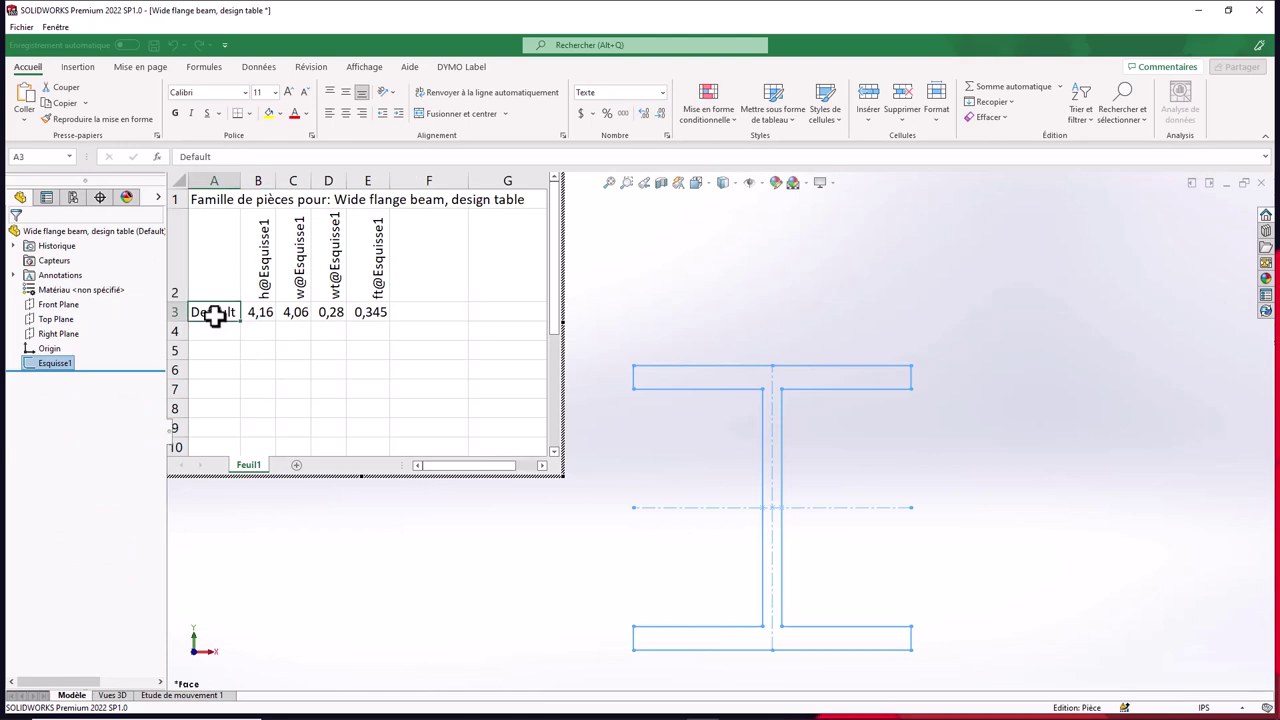
key("BackSpace")
type("W x 4 x3")
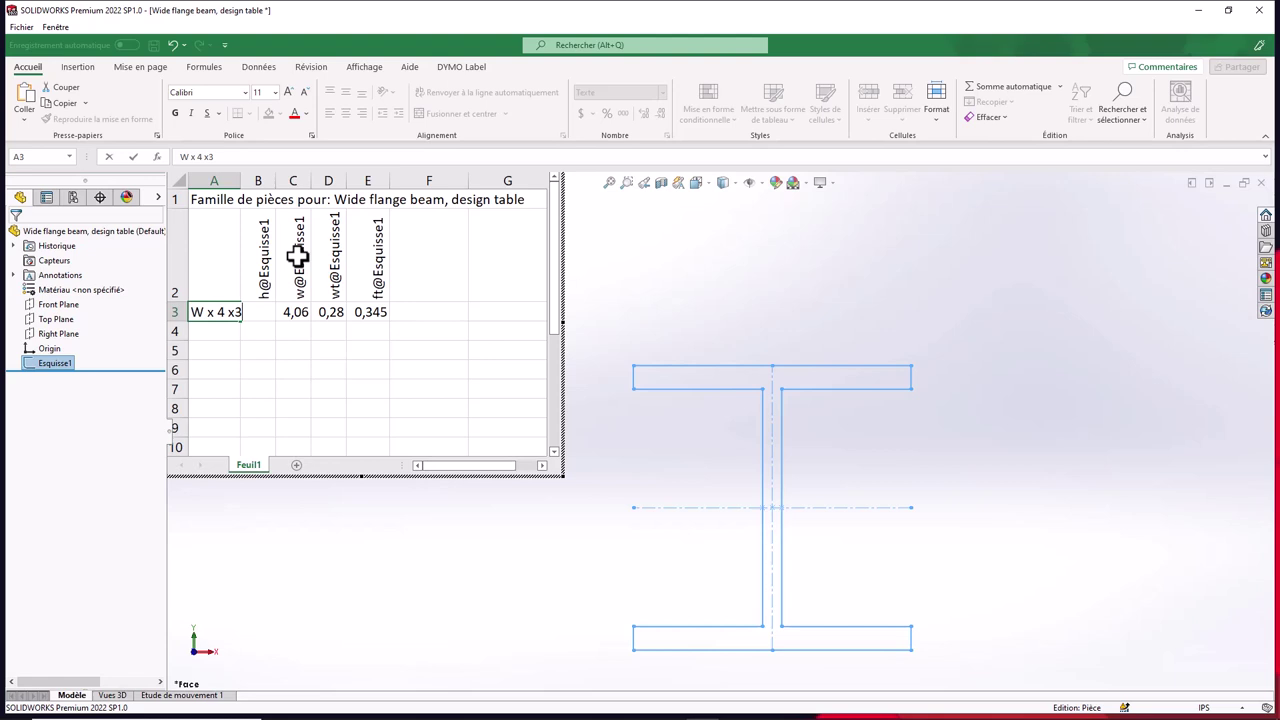
key("Return")
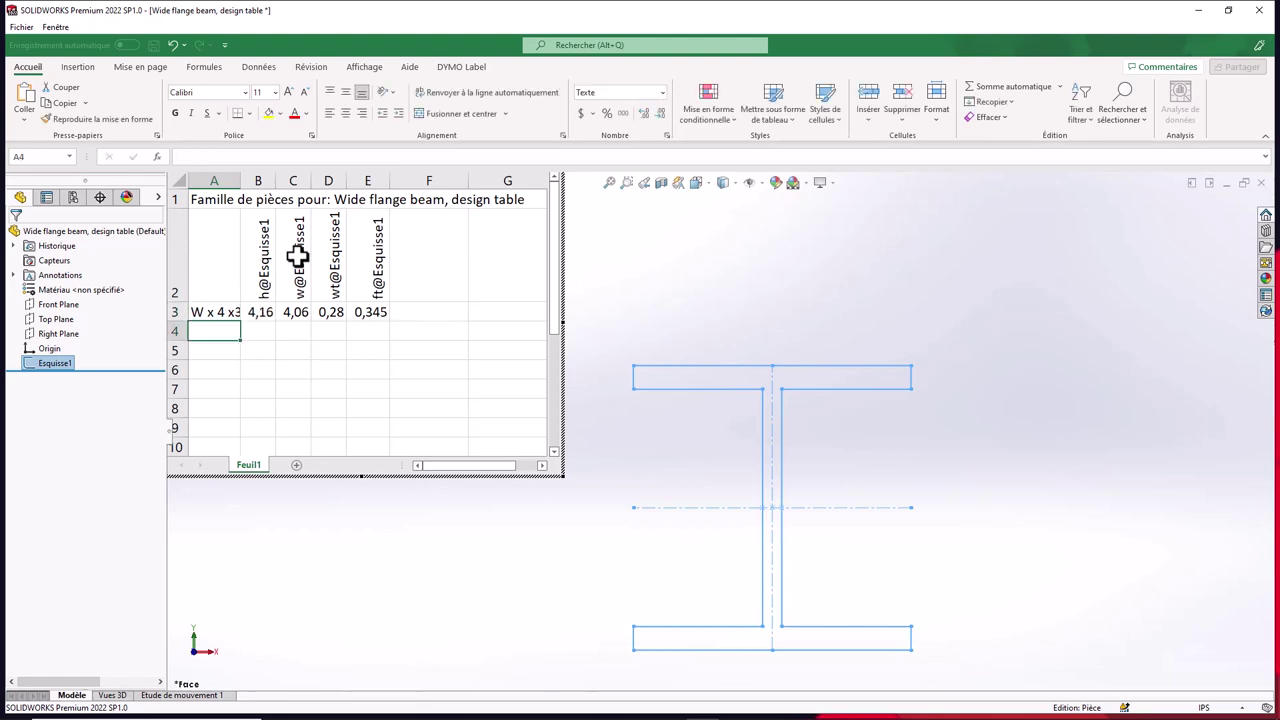
type("W12 x 2 x3")
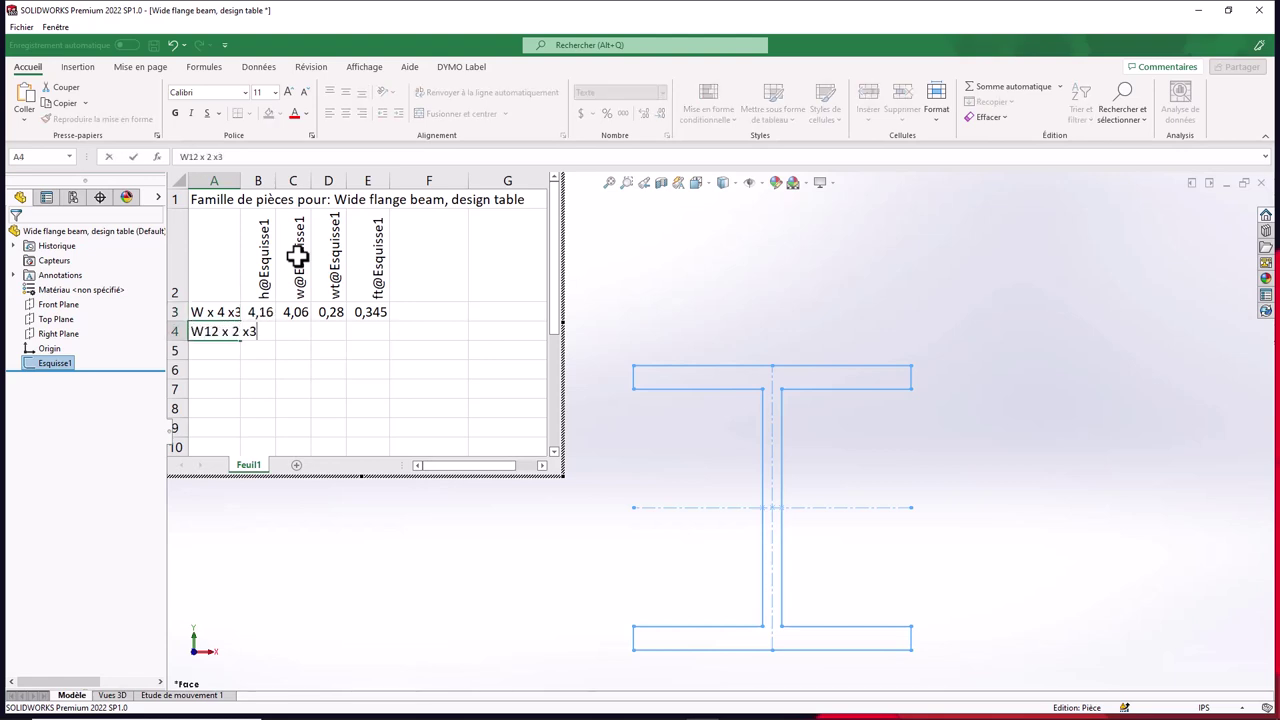
left_click(298, 333)
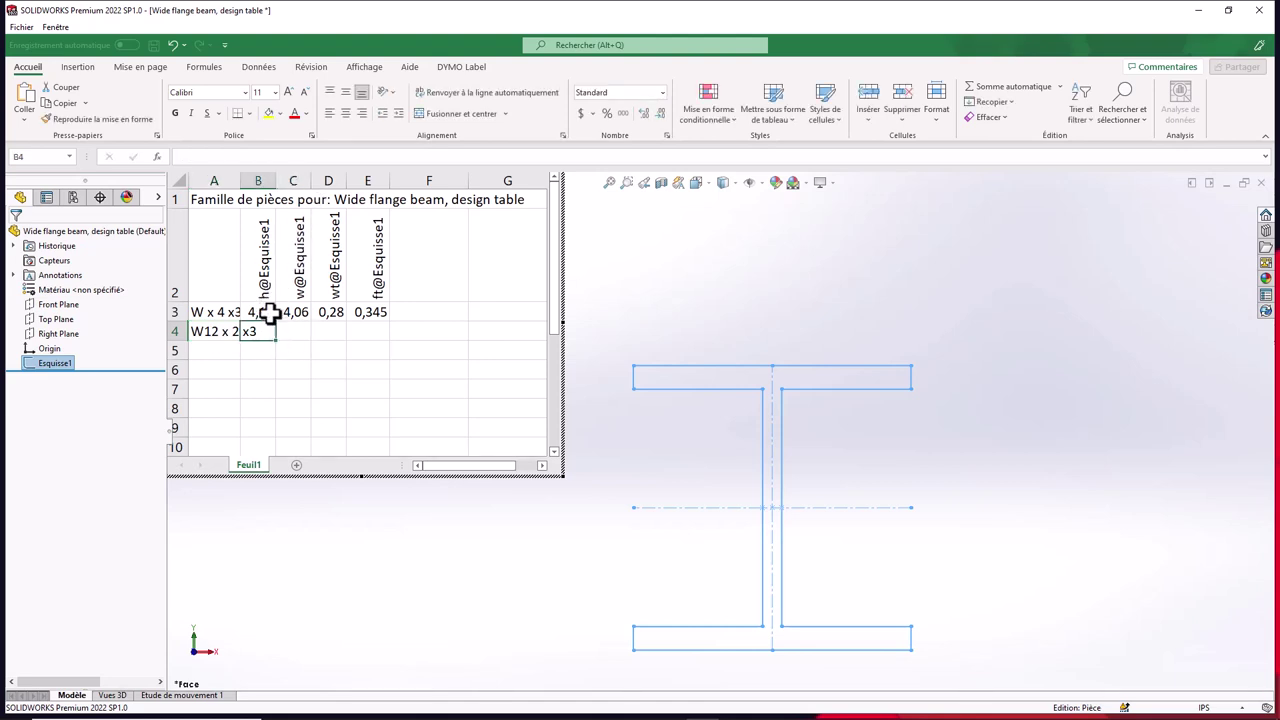
Copy row 3's dimension values into row 4 and close the table to generate both configurations
mouse_move(262, 313)
left_mouse_down()
mouse_move(353, 297)
mouse_move(370, 312)
left_mouse_up()
key("ctrl+c")
left_click(260, 332)
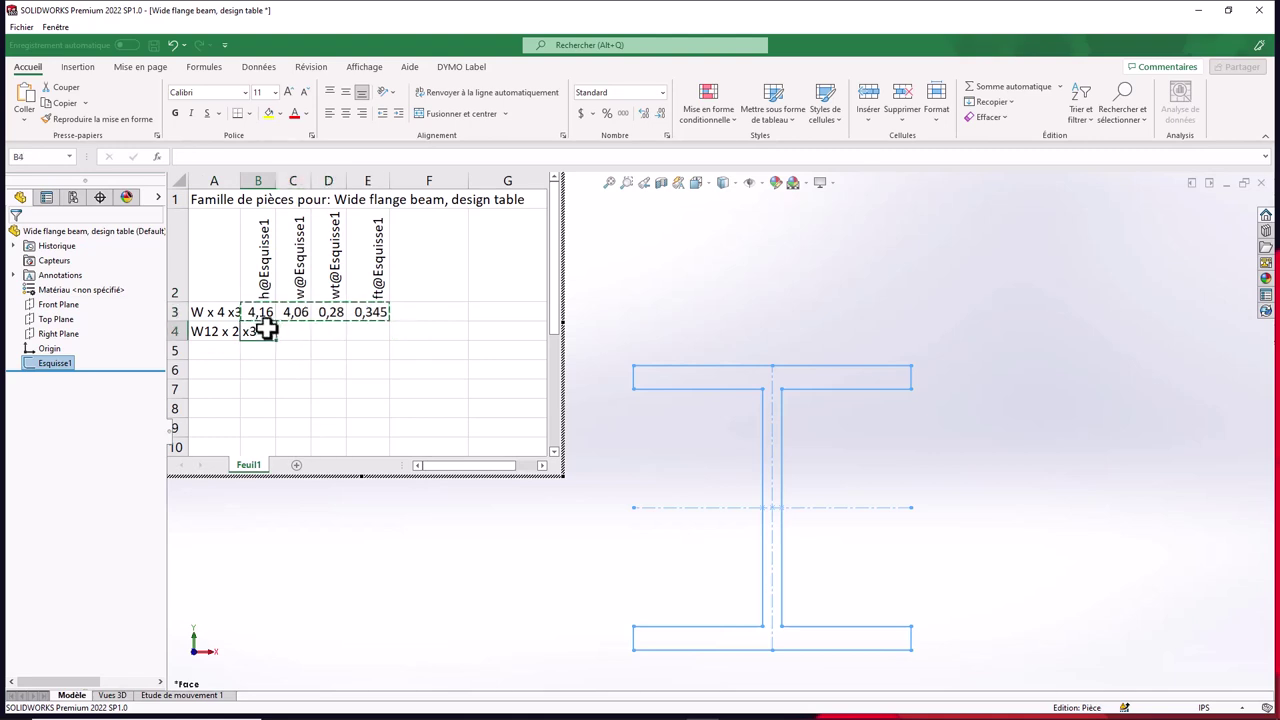
key("ctrl+v")
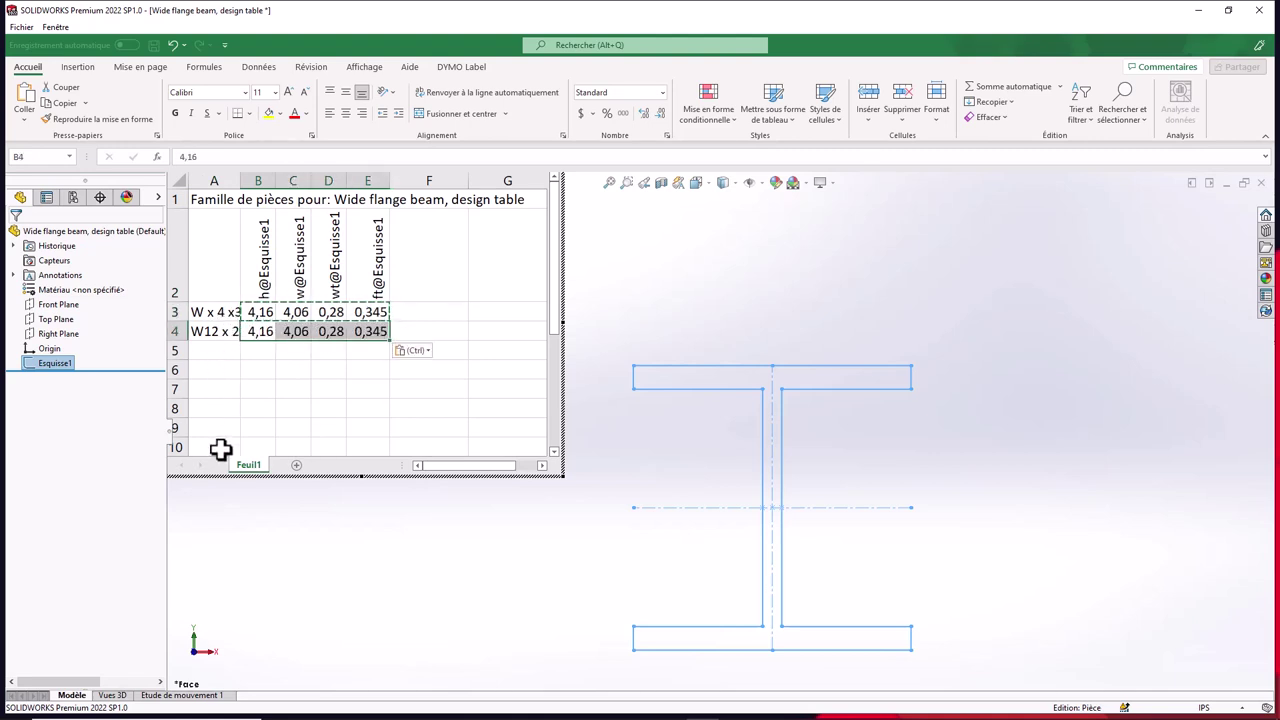
left_click(304, 532)
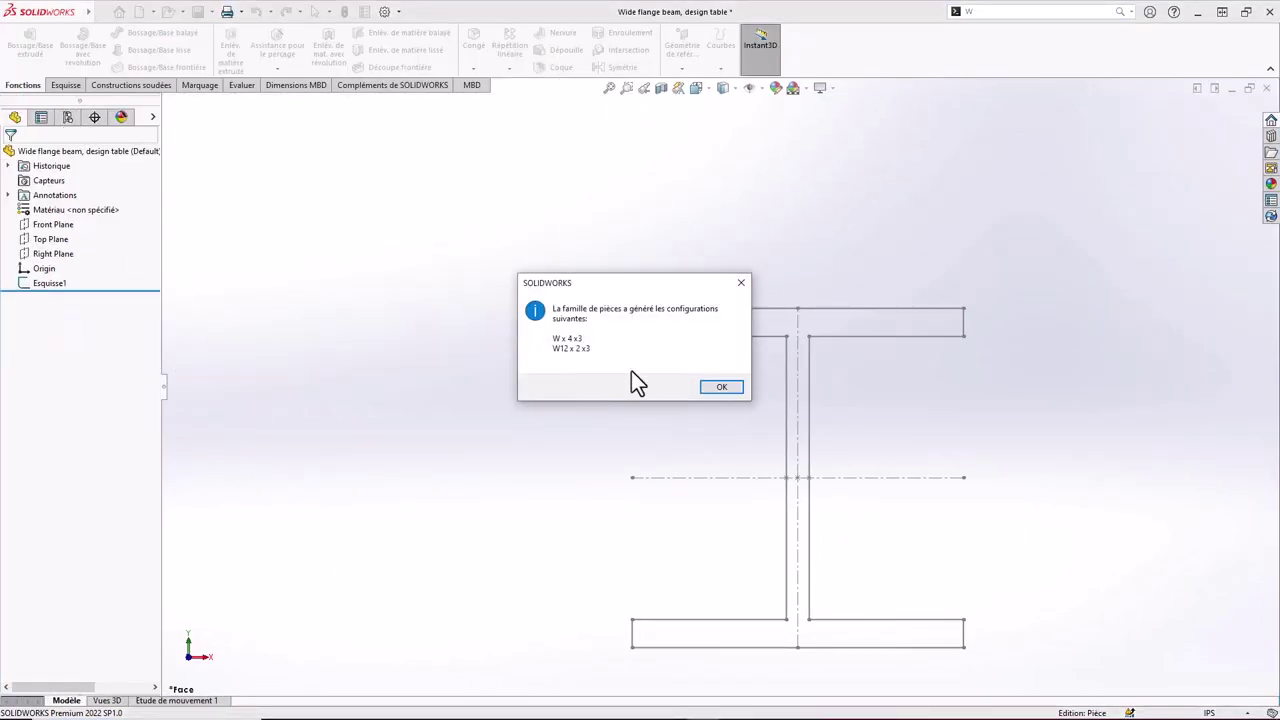
List the W12 x 2 x3 and W x 4 x3 configurations and edit the design table in a new window
left_click(715, 390)
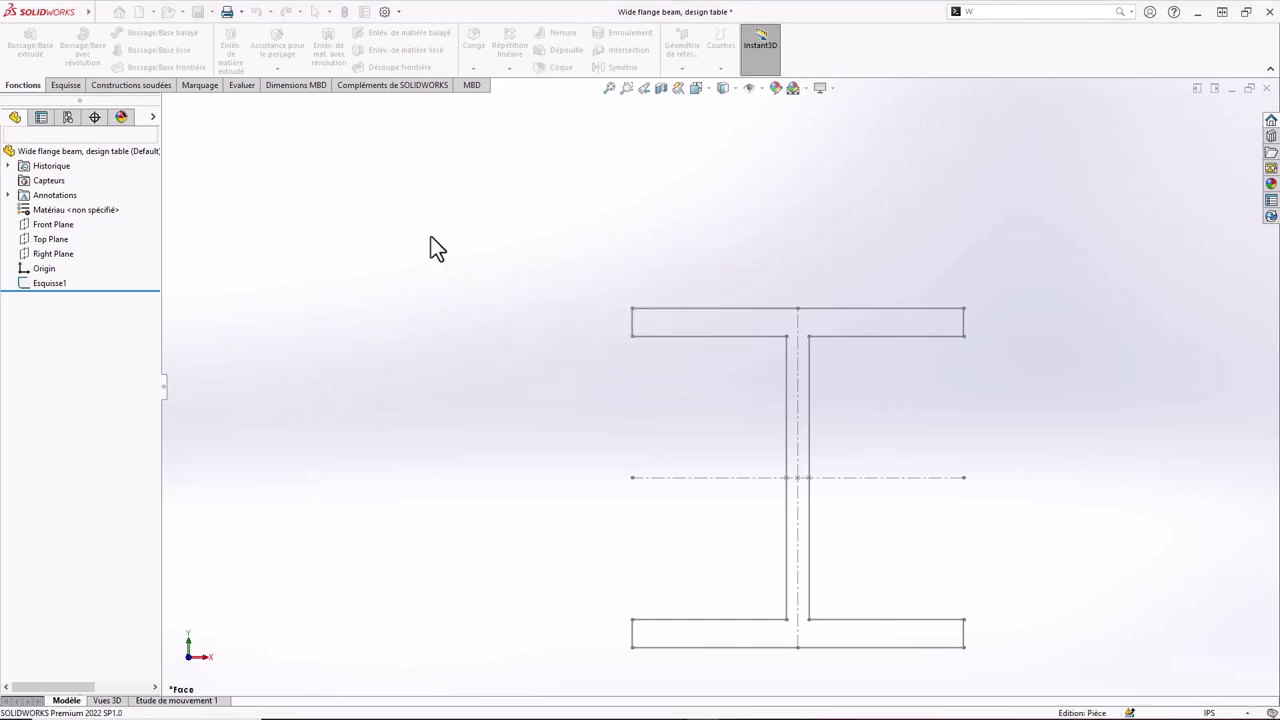
left_click(68, 118)
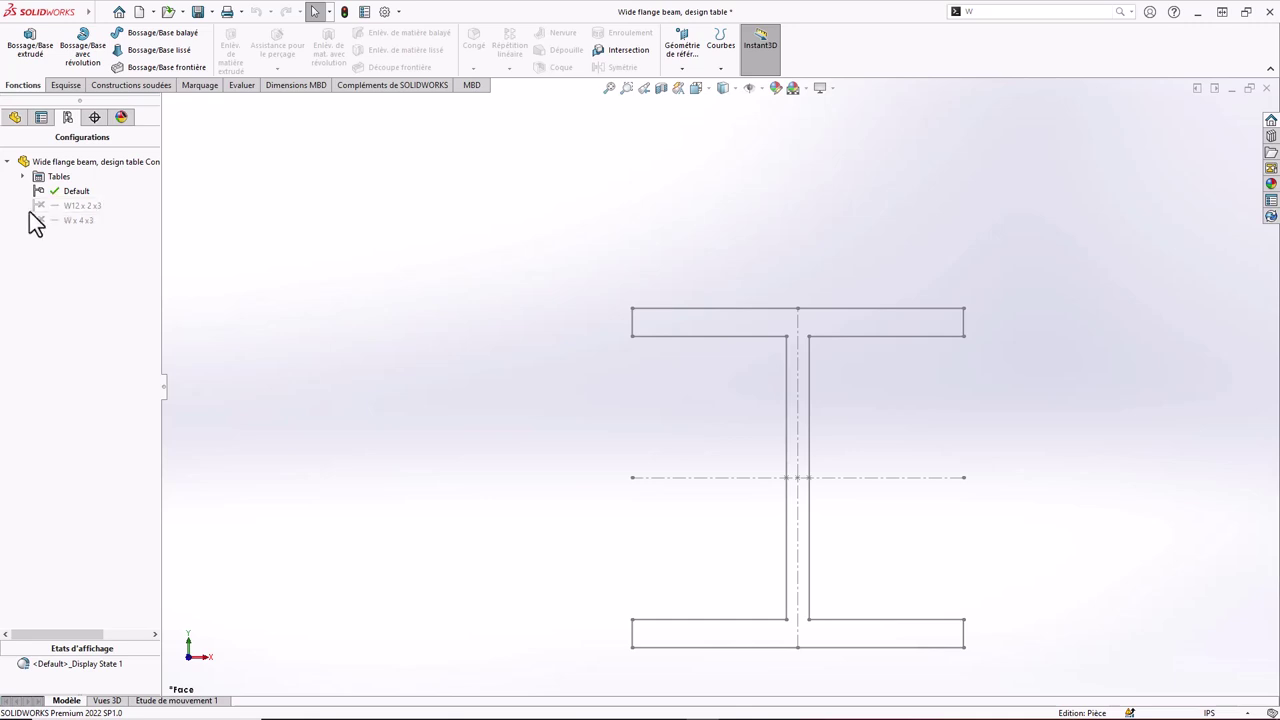
left_click(24, 176)
right_click(70, 192)
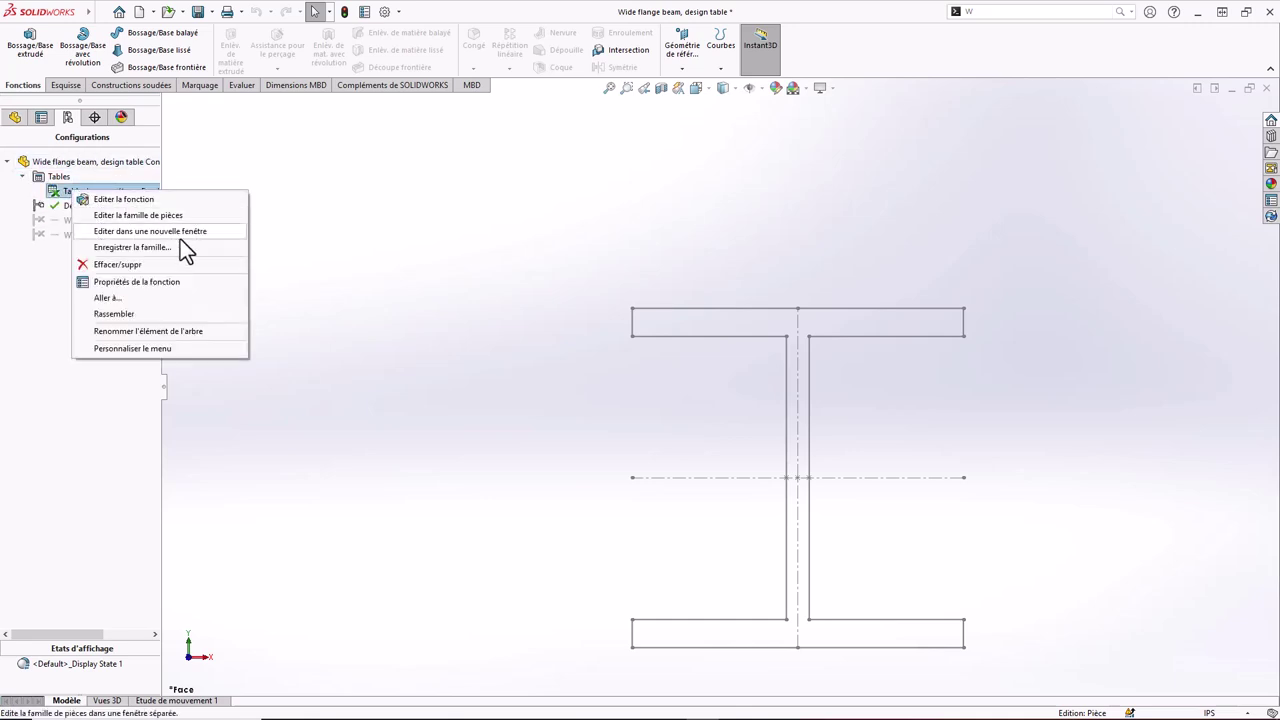
left_click(180, 240)
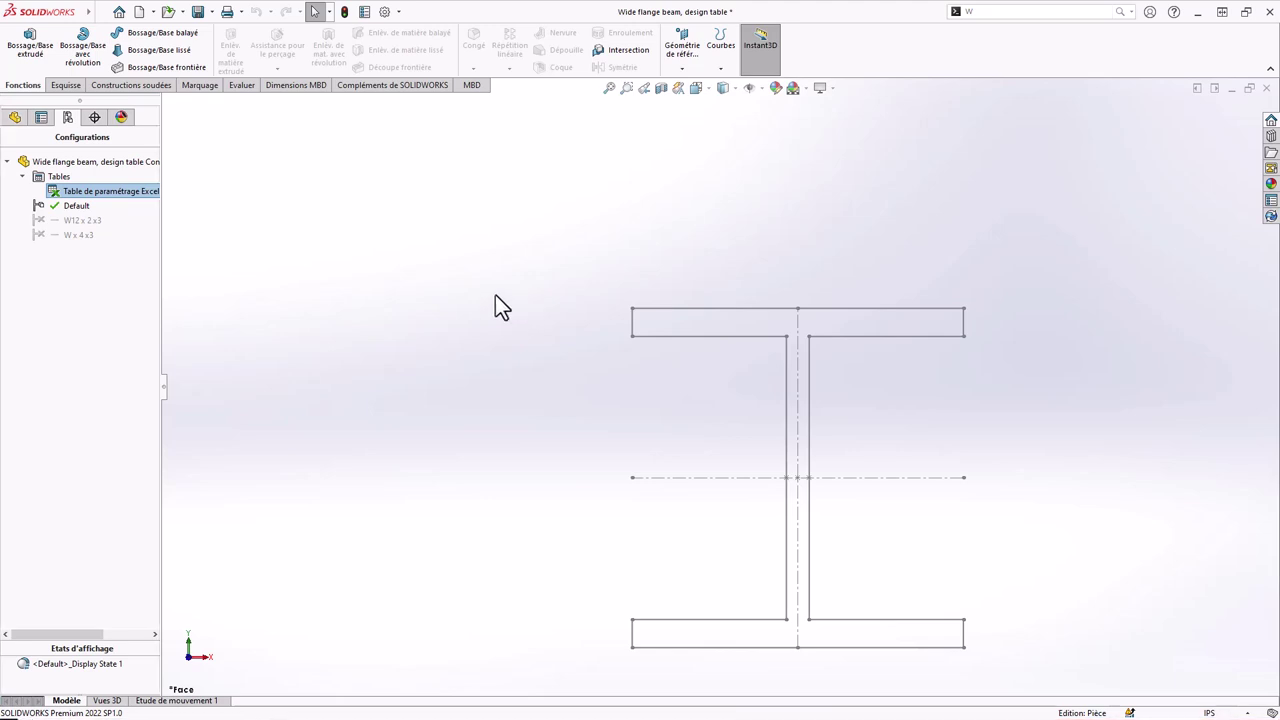
key("alt+Tab")
left_click(415, 420)
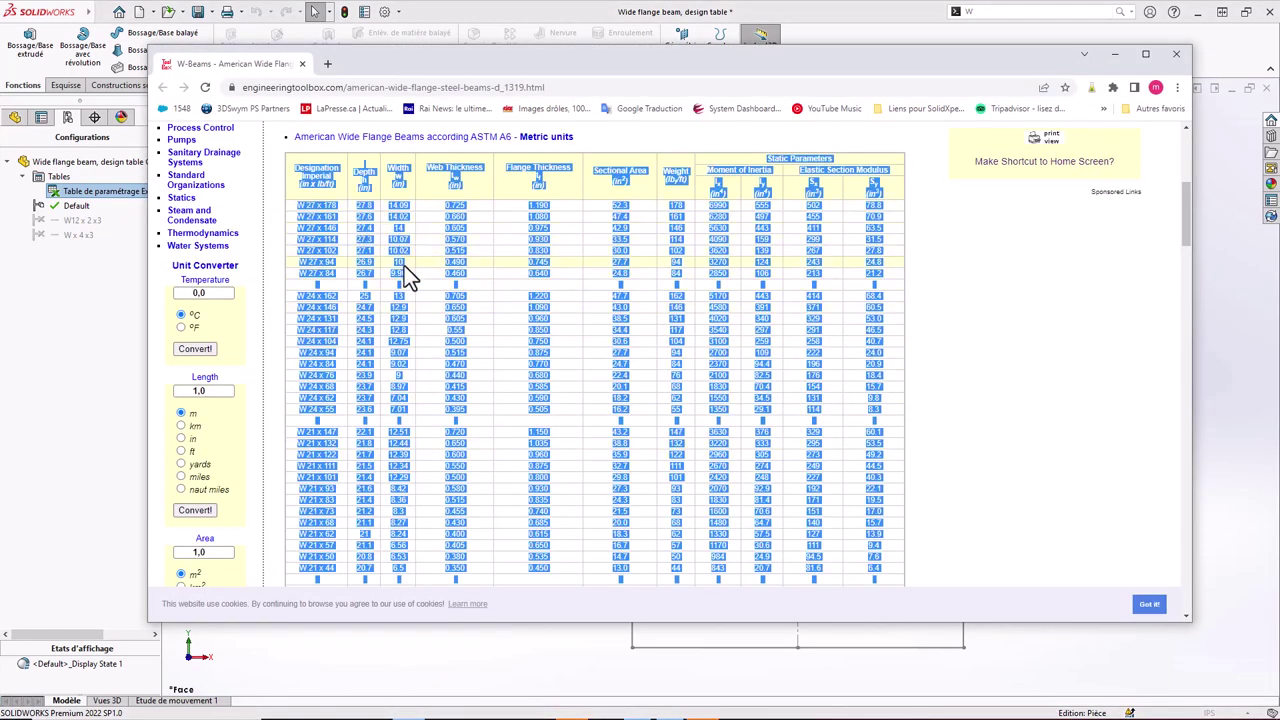
Copy the American wide flange beam table from the Engineering ToolBox page, then return to Excel
scroll(325, 220, "down", 2)
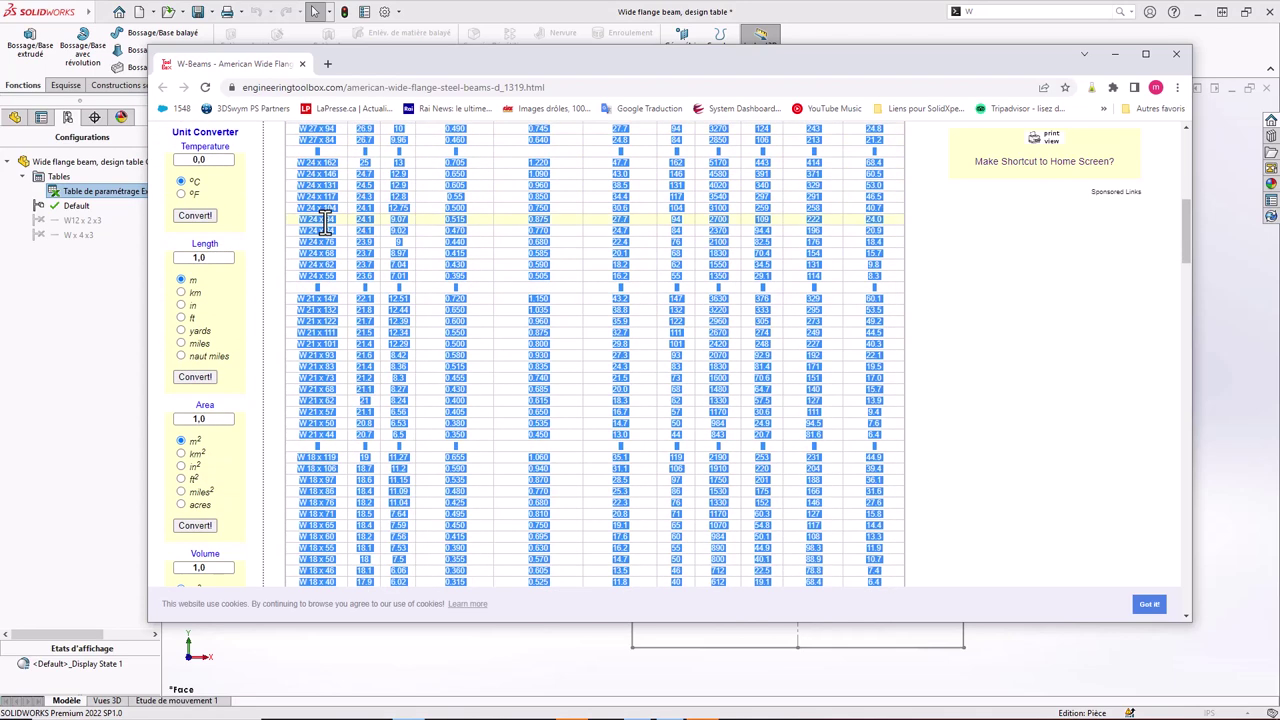
scroll(325, 220, "up", 3)
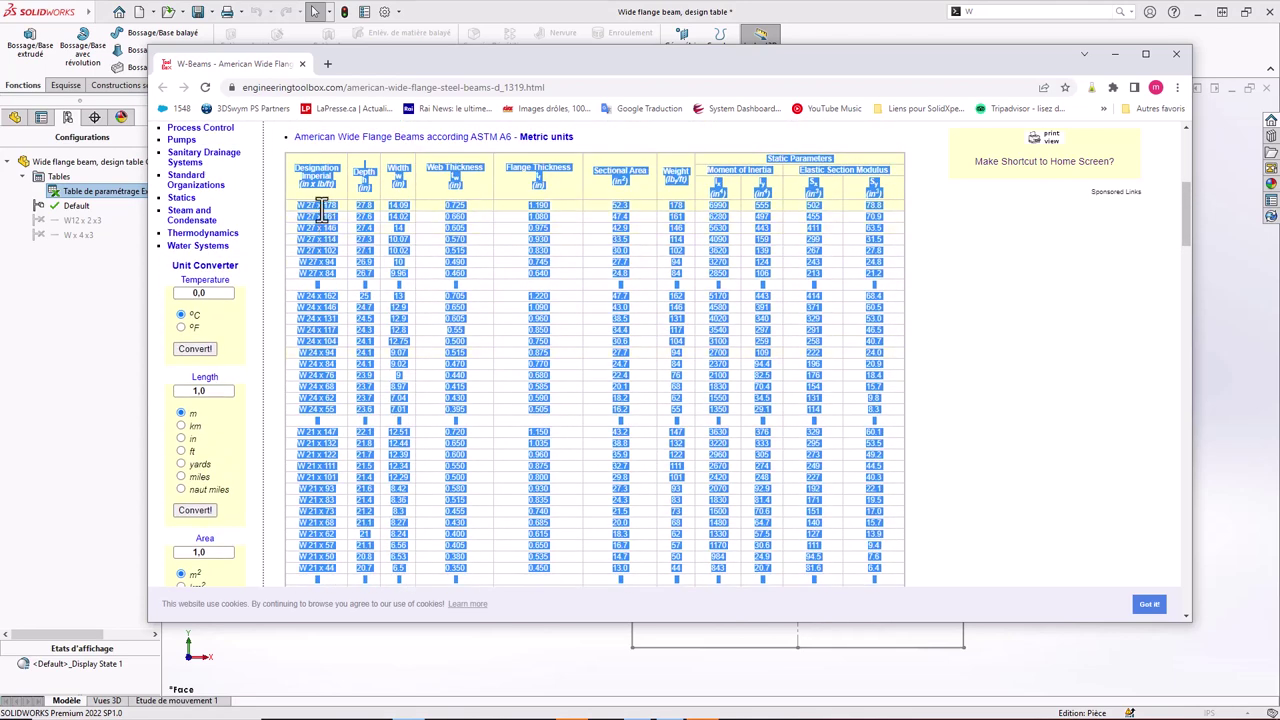
right_click(319, 209)
left_click(357, 220)
key("alt+Tab")
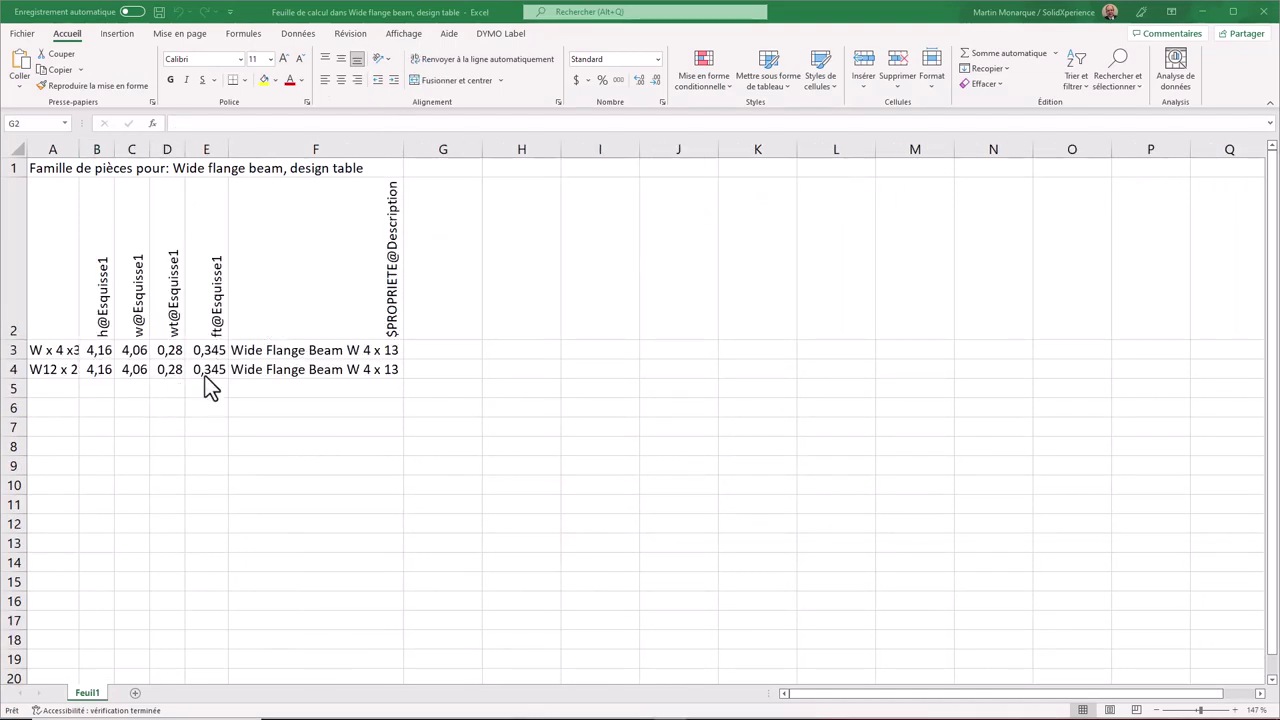
Paste the copied beam table into the design table starting at cell A3
left_click(62, 348)
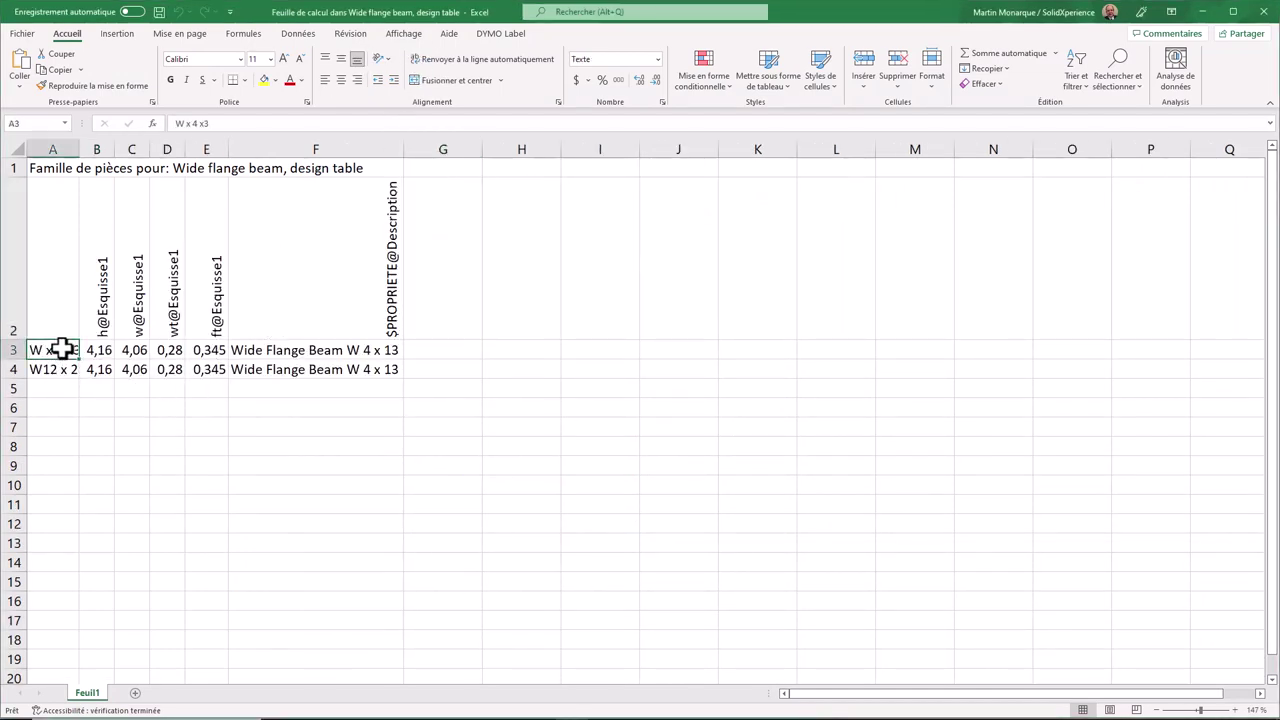
key("ctrl+v")
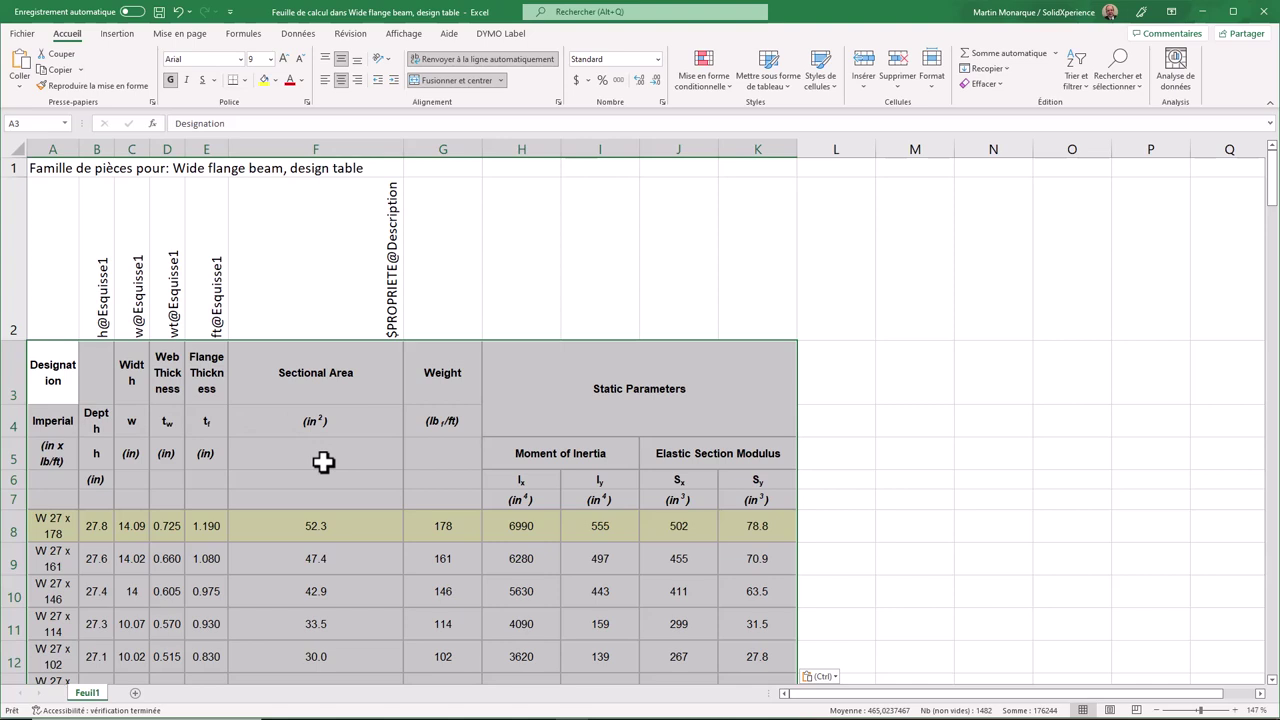
scroll(323, 461, "down", 1)
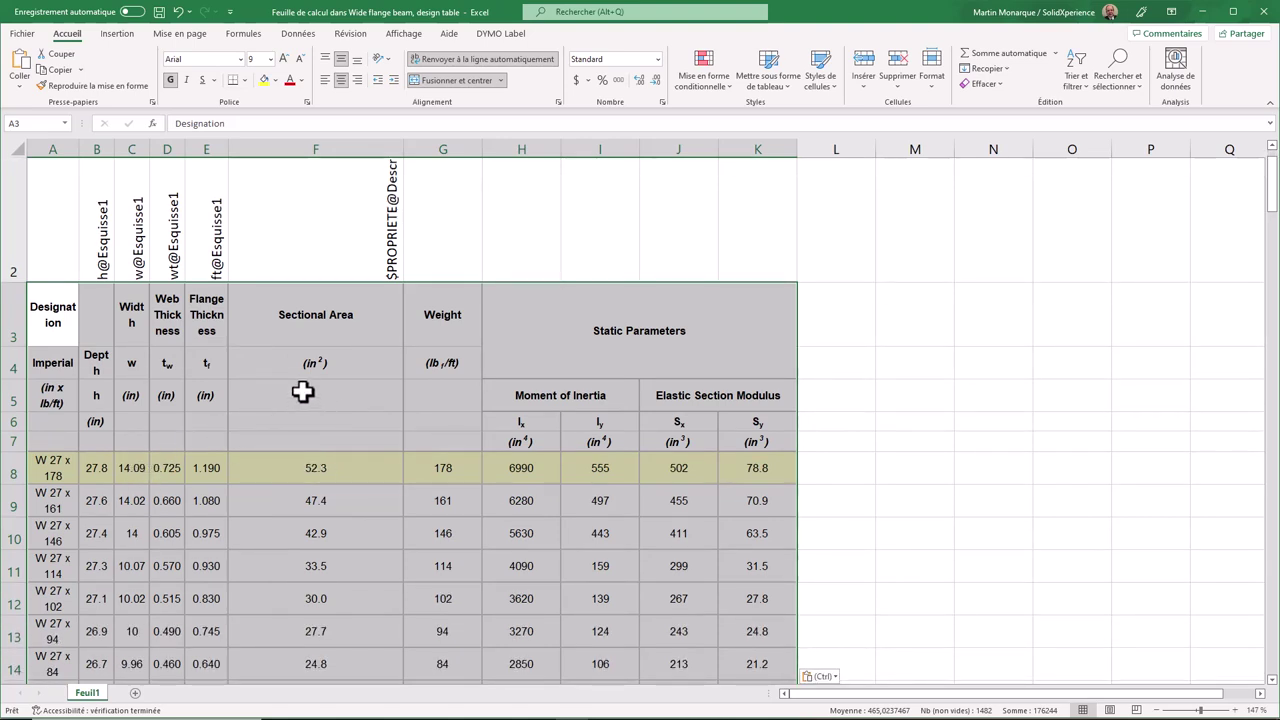
left_click(102, 360)
Delete the pasted header rows 3 to 7 and clear the extra data in columns G to K
left_click_drag(14, 315, 14, 443)
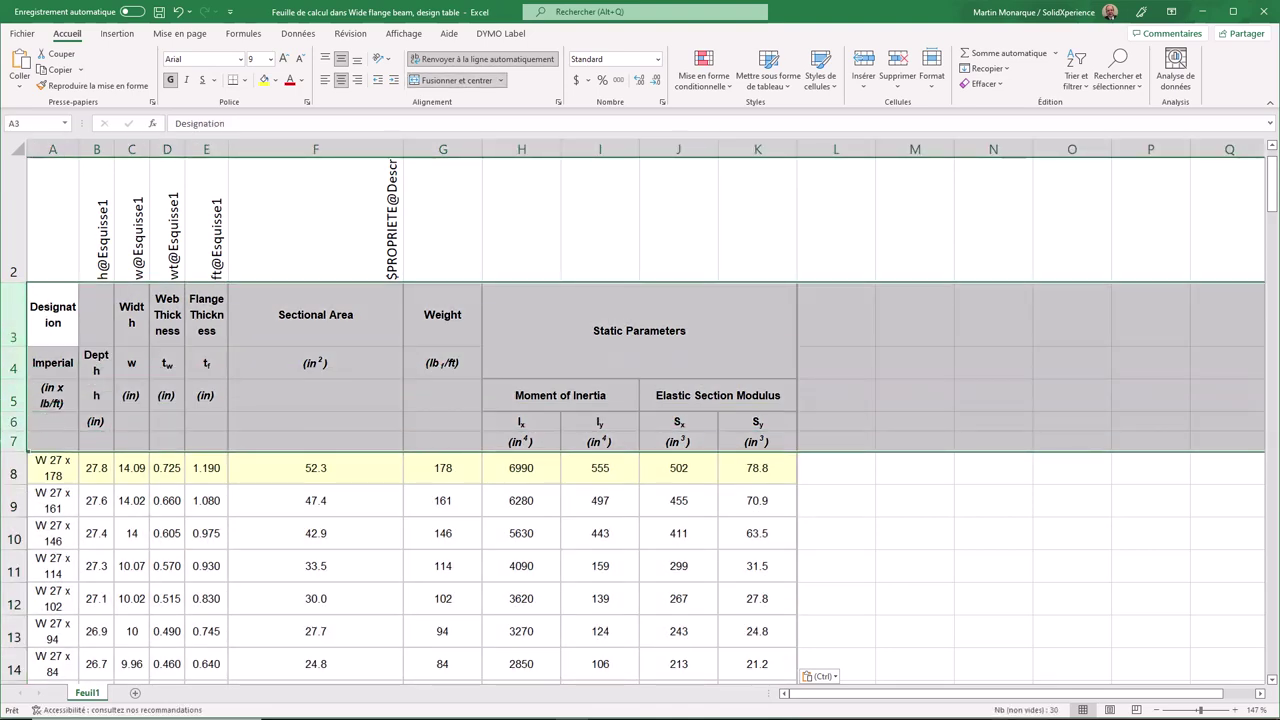
right_click(18, 444)
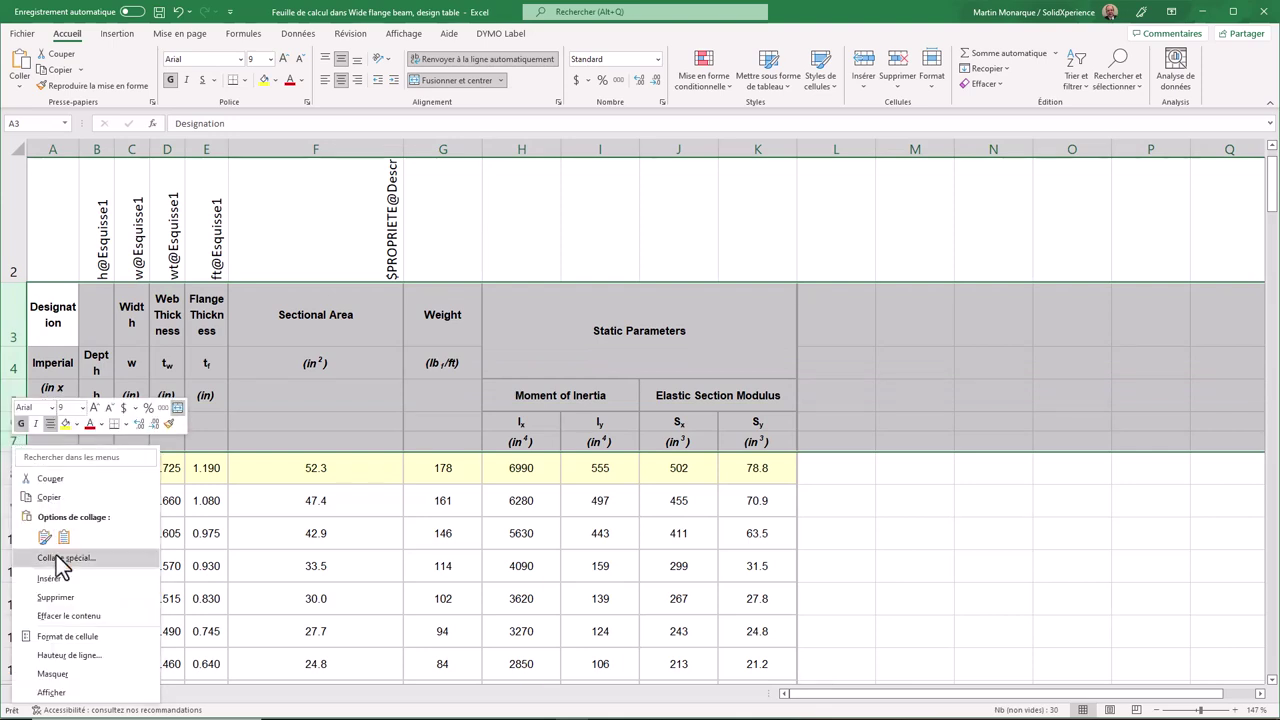
left_click(12, 330)
left_click_drag(12, 330, 8, 447)
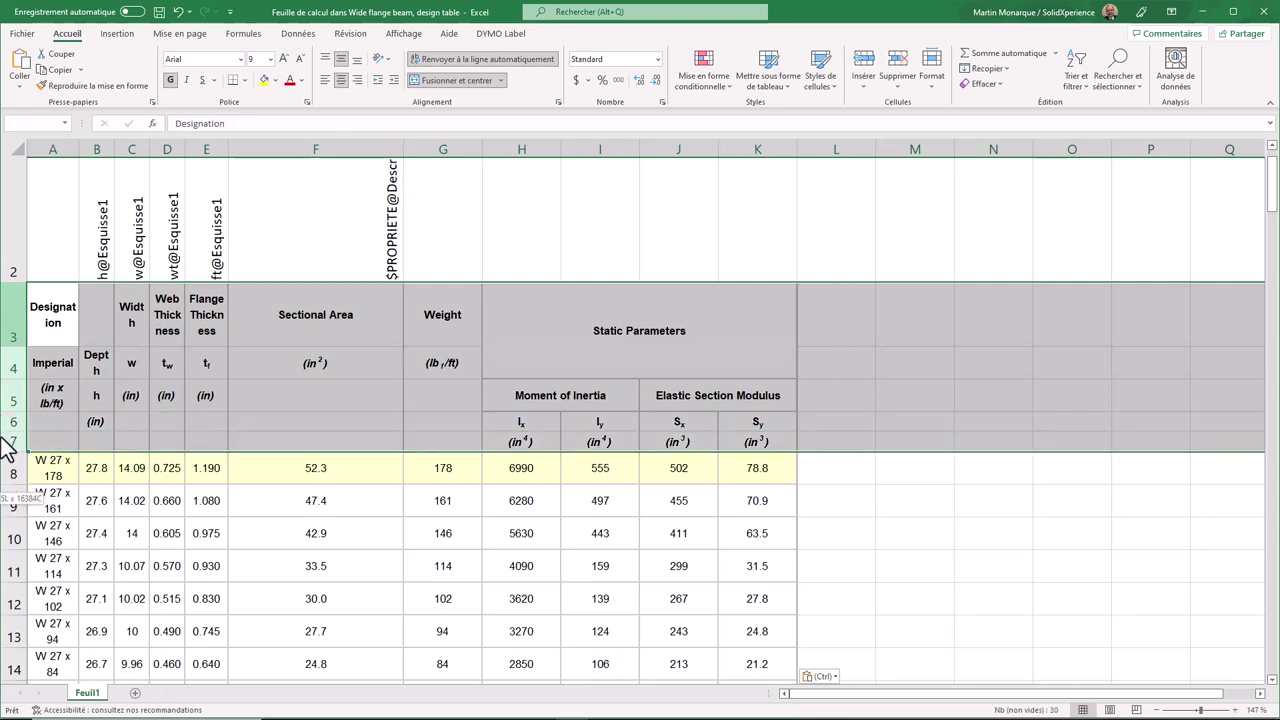
key("ctrl+minus")
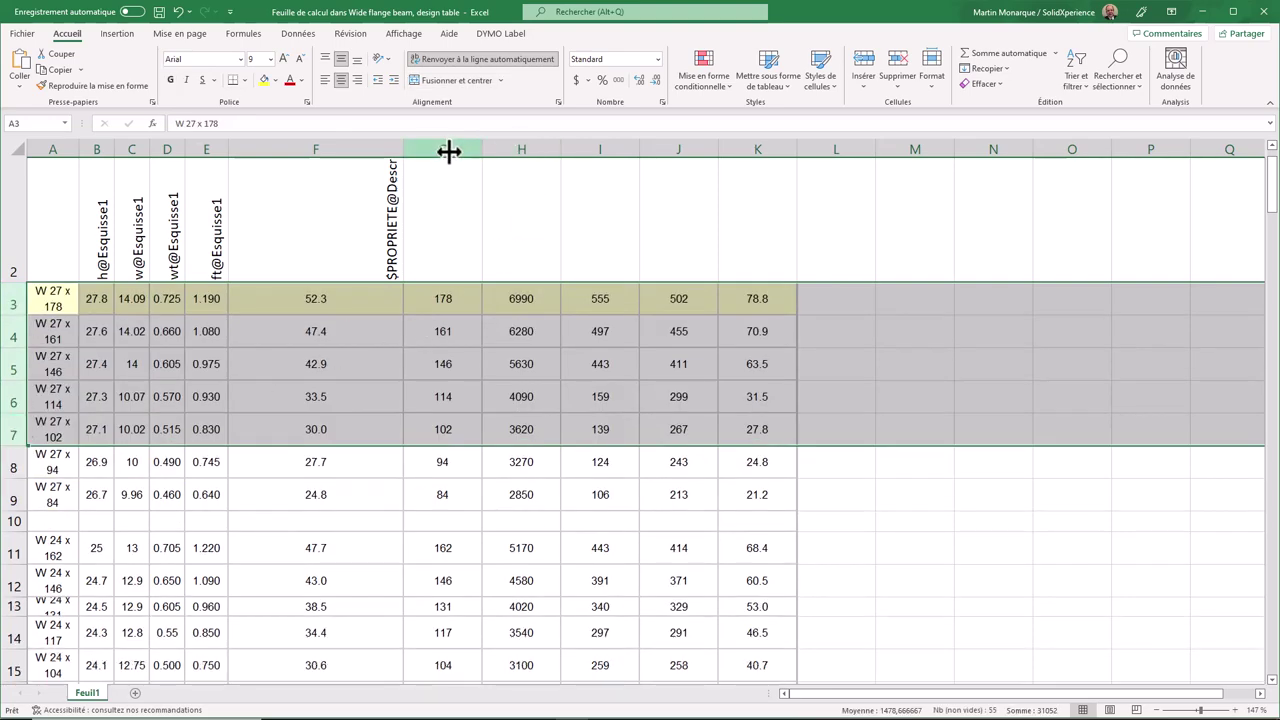
left_click_drag(445, 149, 740, 122)
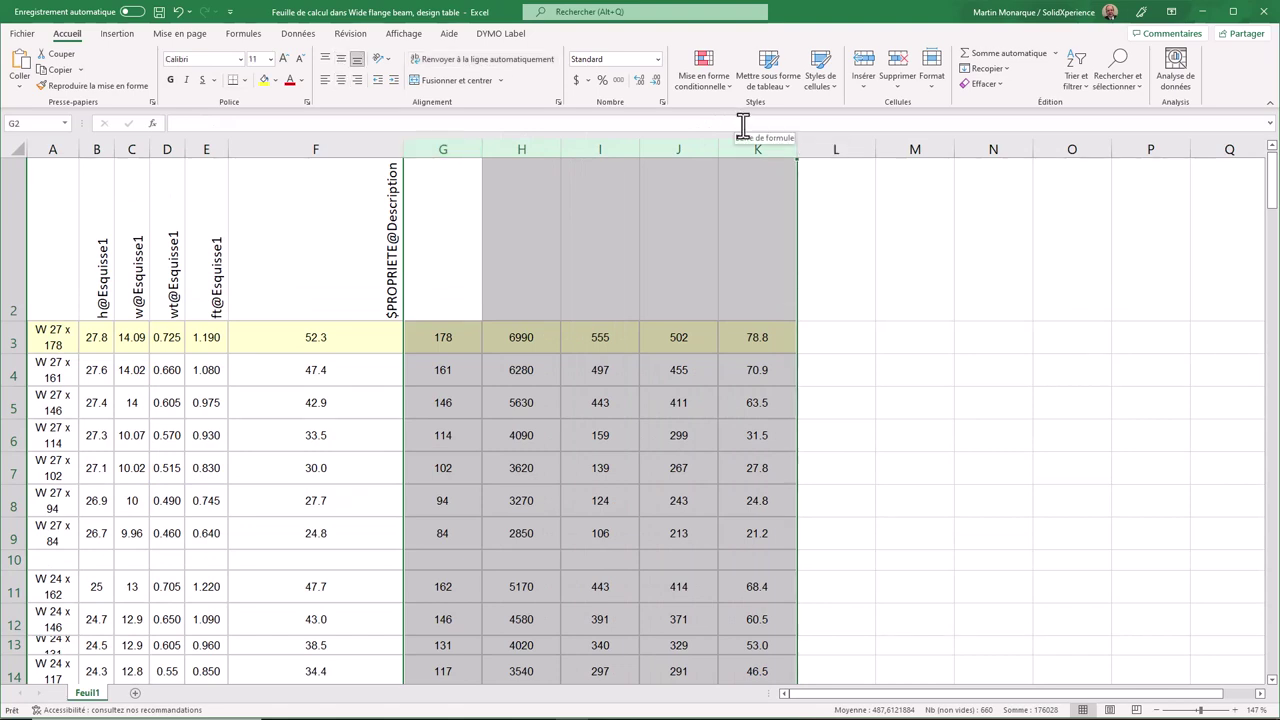
key("Delete")
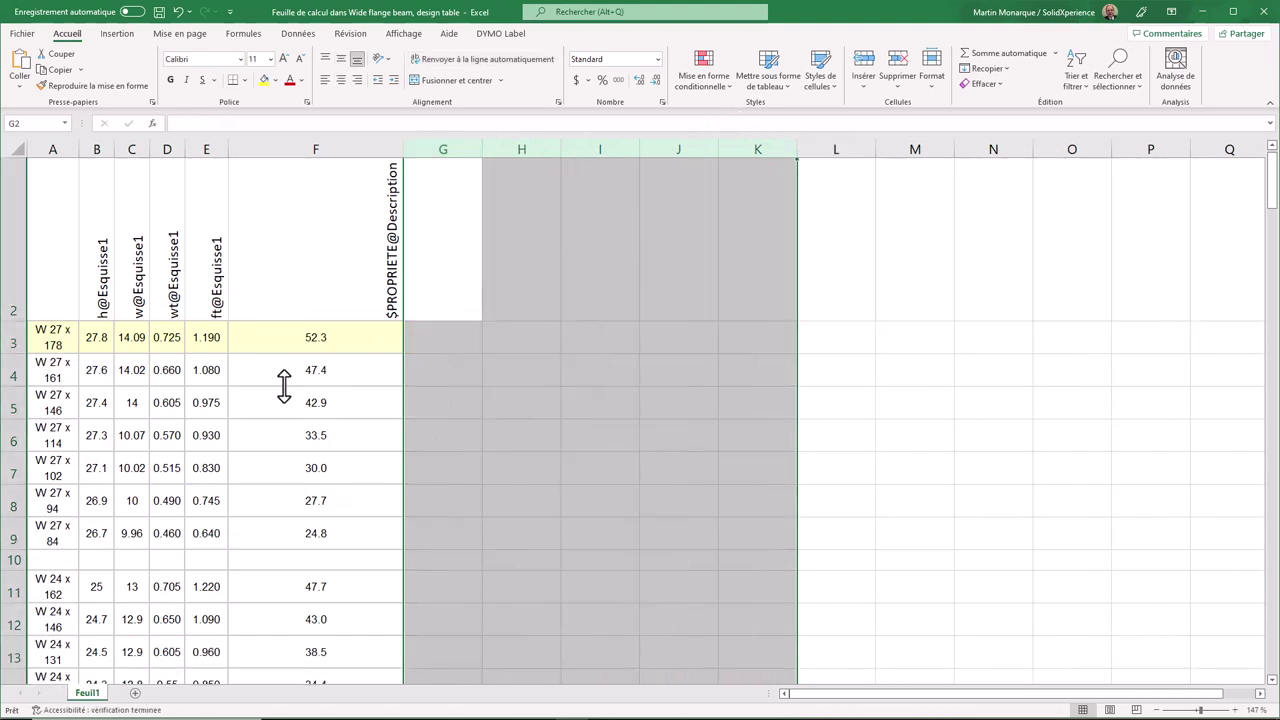
Delete the empty row 10 between beam groups; insert two columns before Description, then undo them
left_click(12, 502)
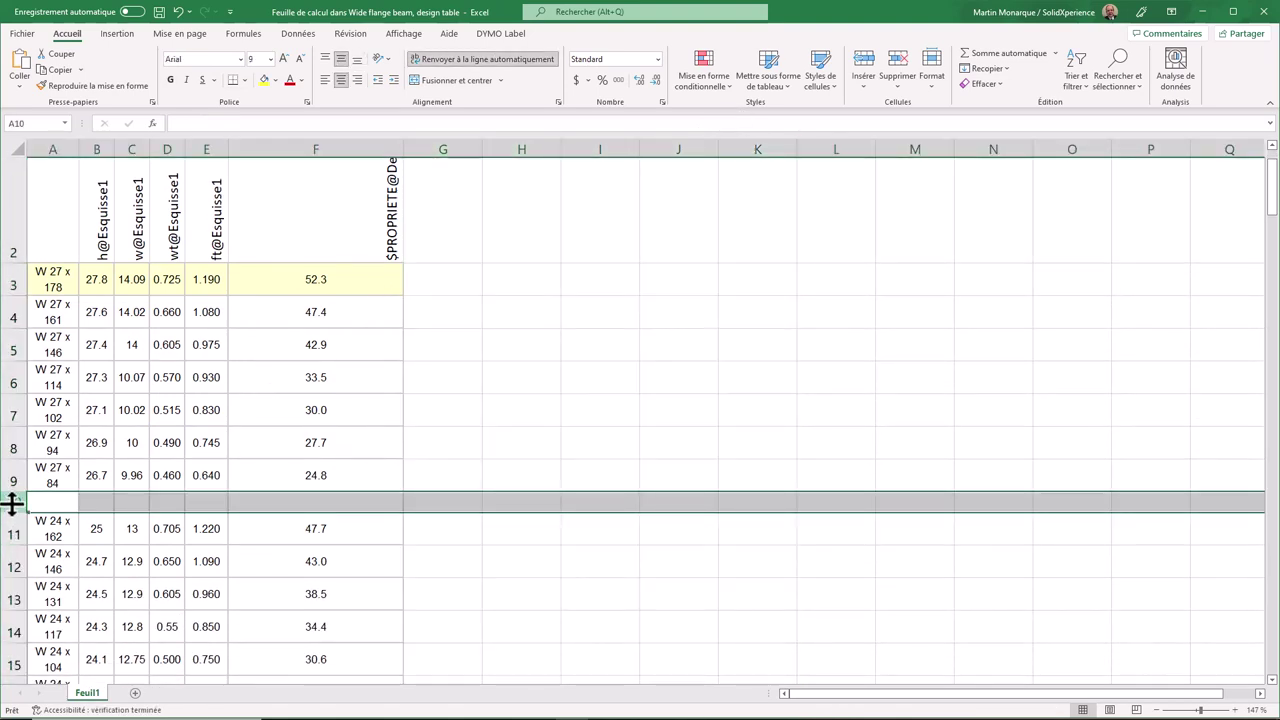
key("ctrl+minus")
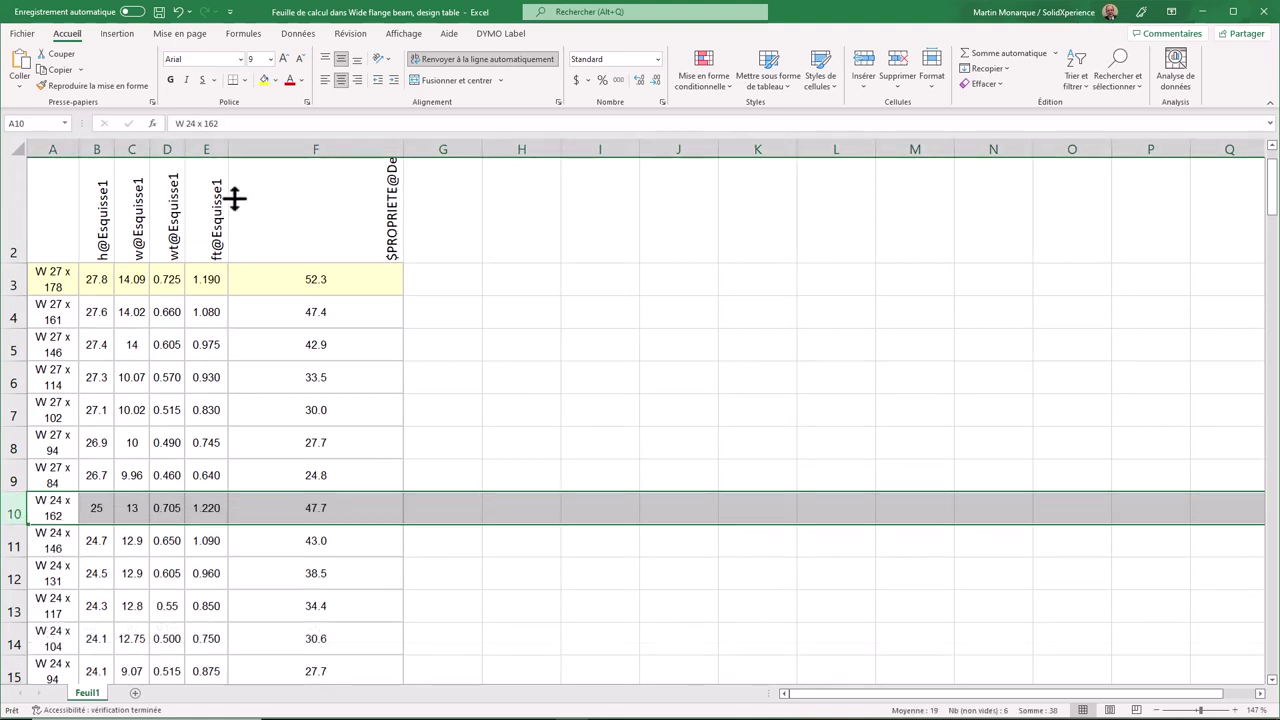
left_click(299, 149)
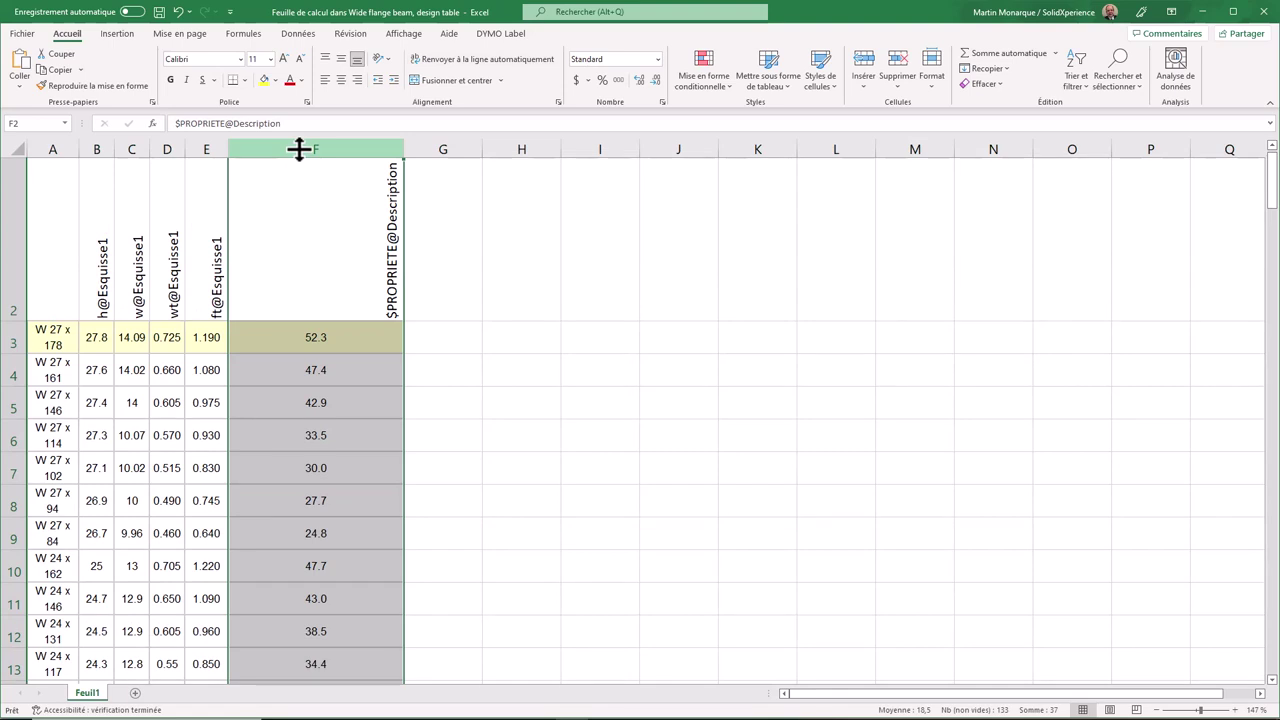
key("ctrl+plus")
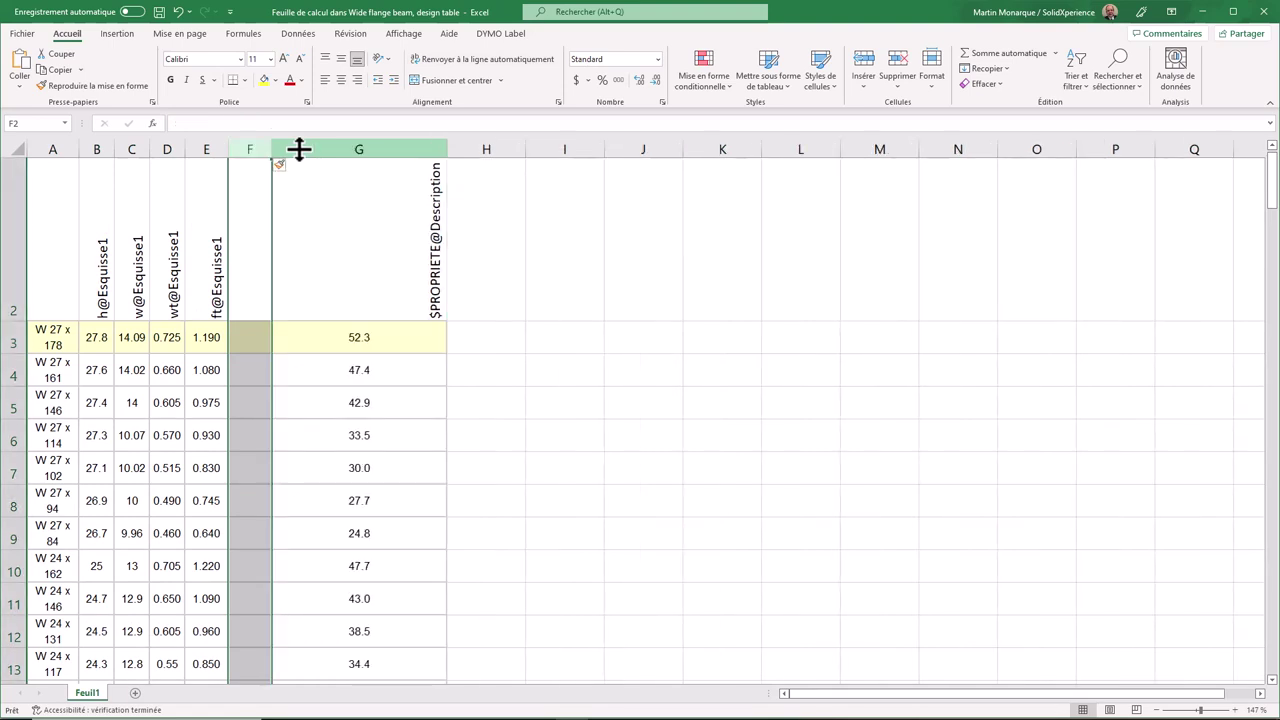
left_click(326, 148)
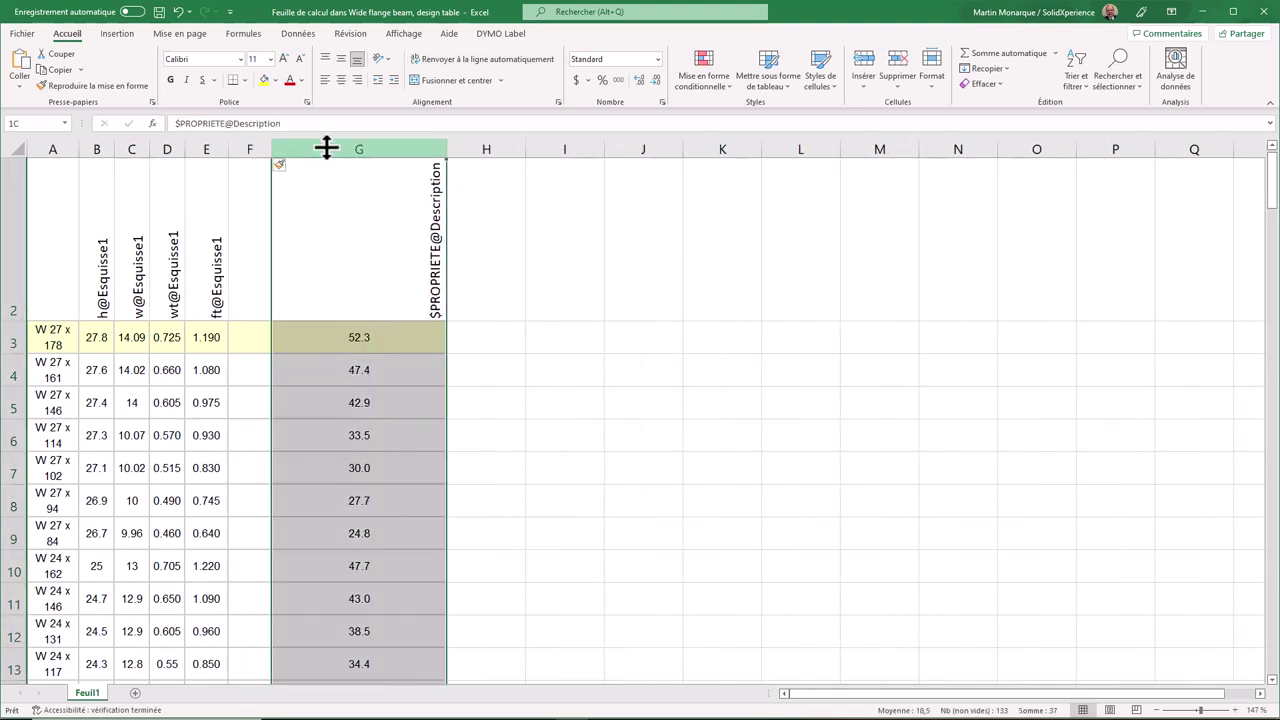
key("ctrl+plus")
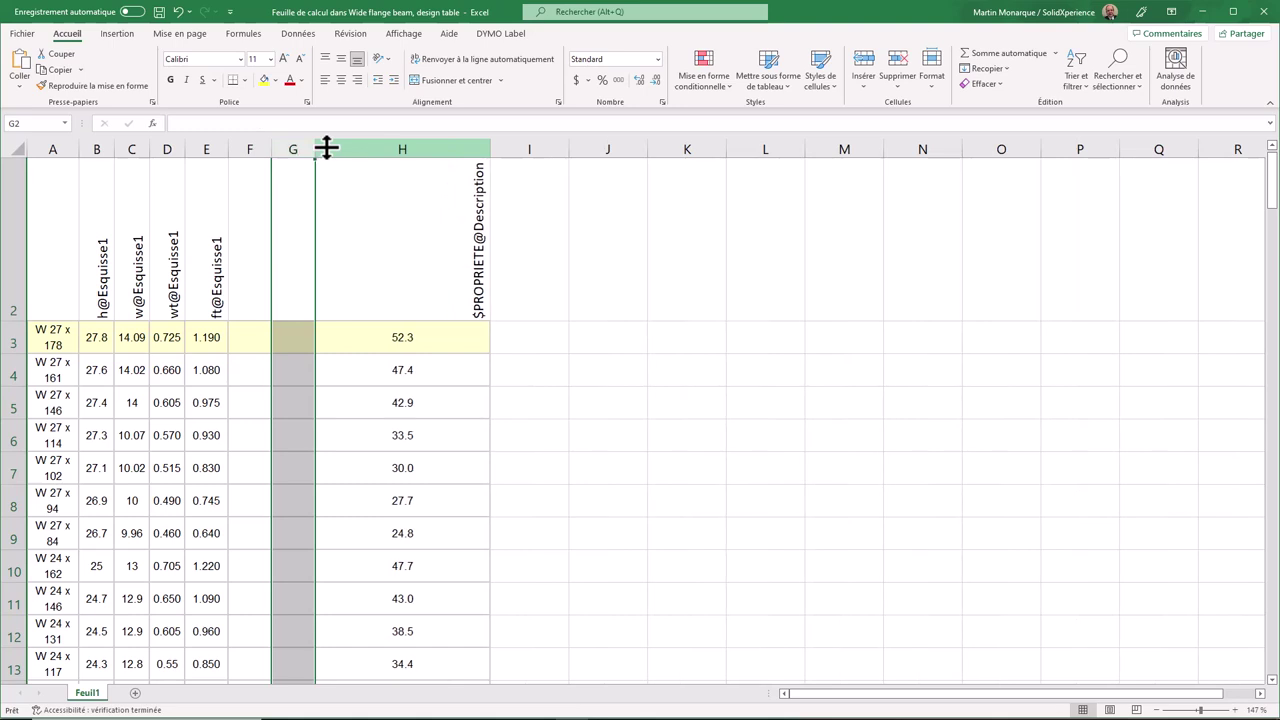
key("ctrl+z")
key("ctrl+z")
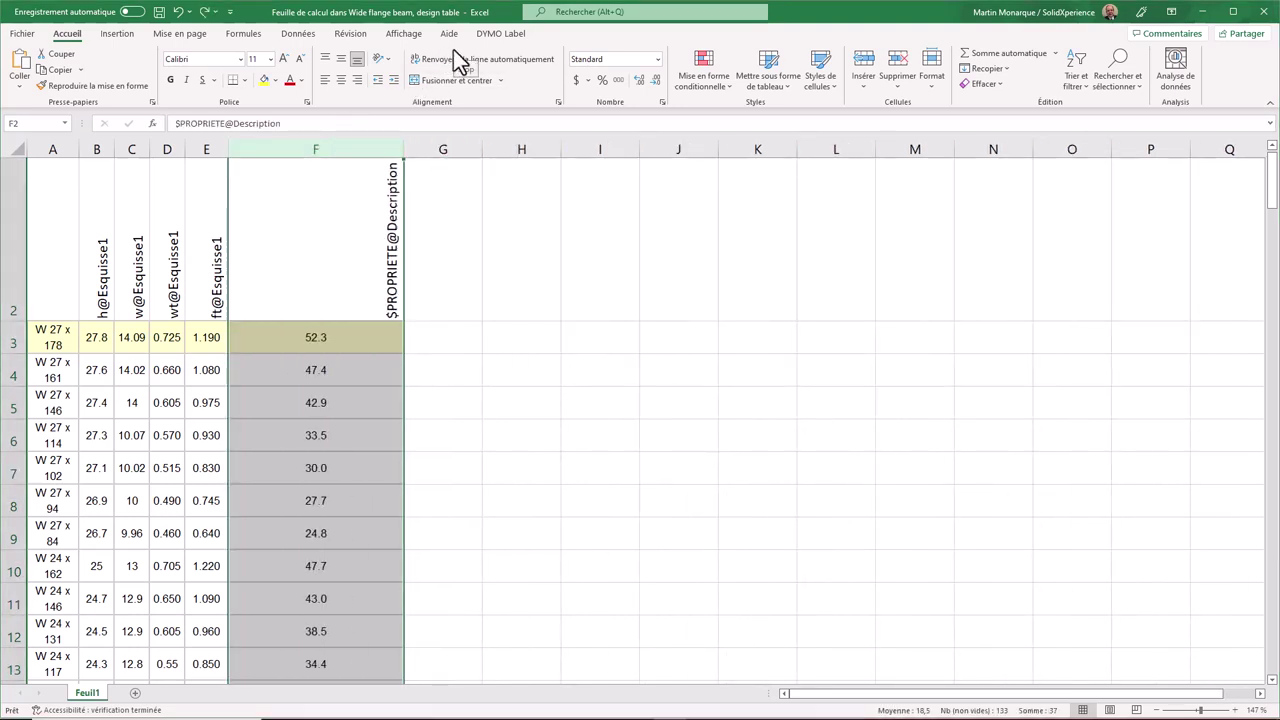
Review the first beam size W 27 x 178 and the $PROPRIETE@Description header above F3
left_click(60, 362)
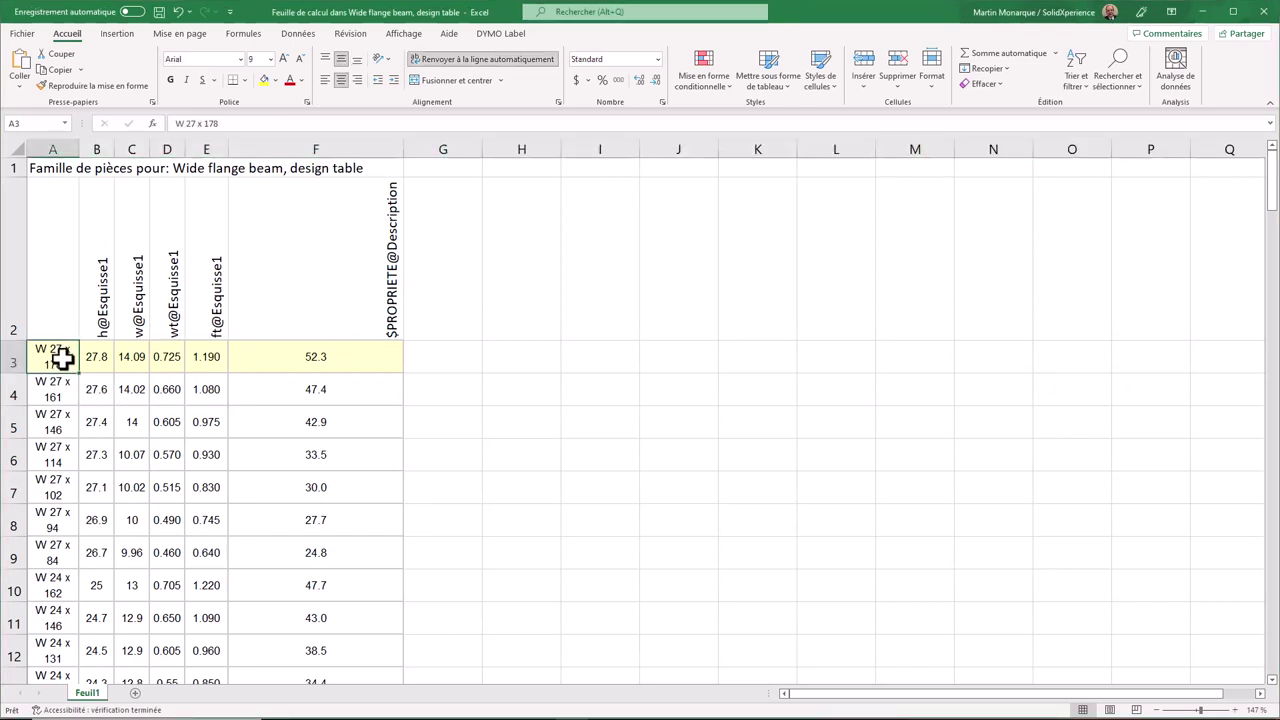
left_click(330, 359)
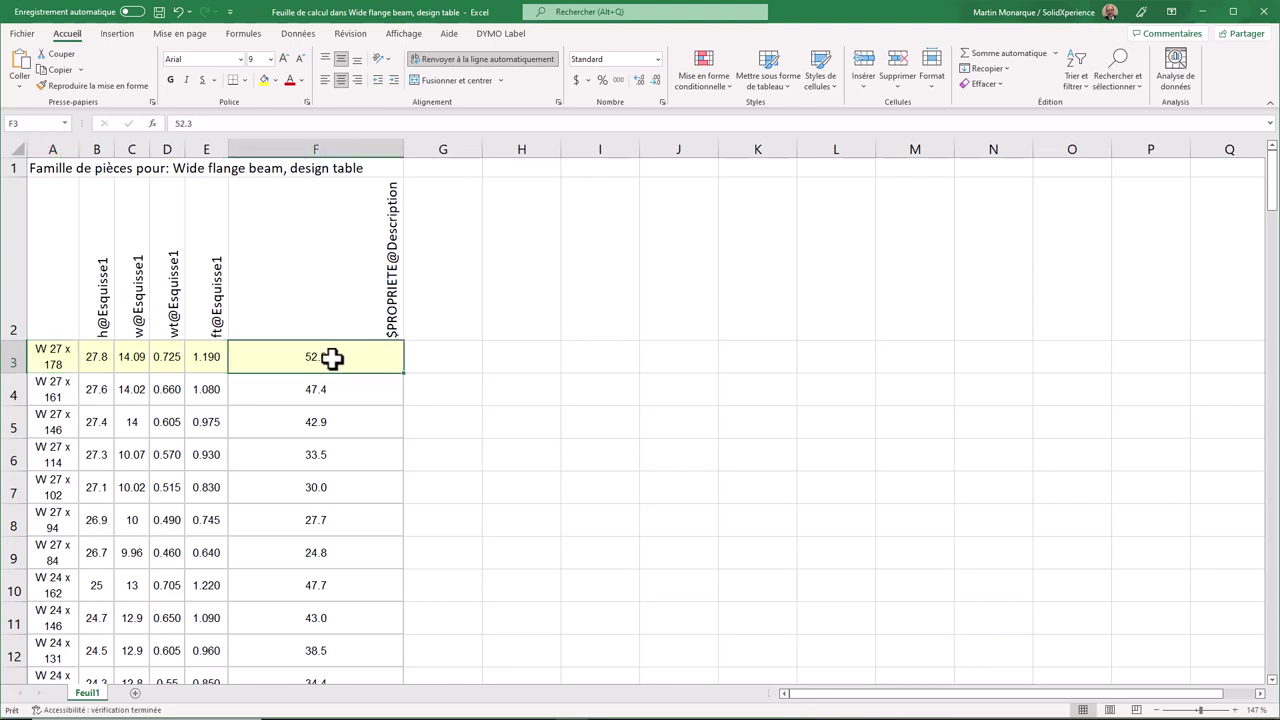
left_click(336, 325)
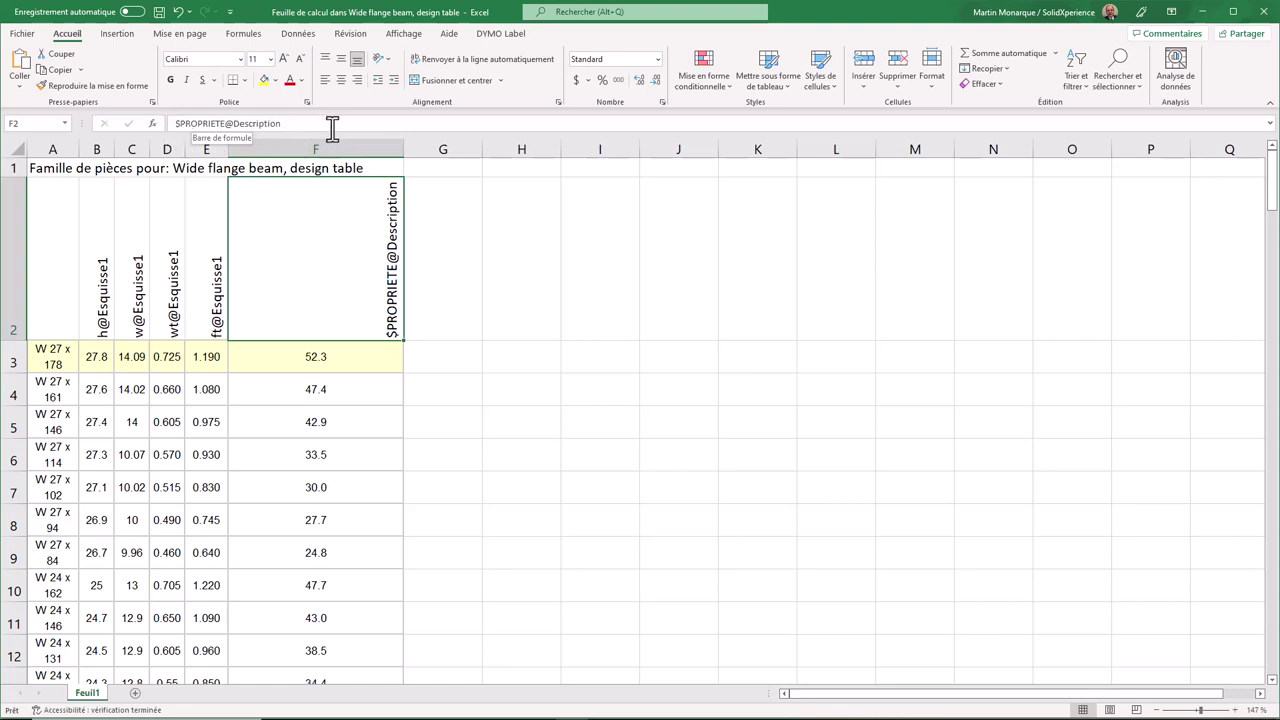
Replace F3's 52.3 value with trial text 'Wibeam W 27 x', then move over to cell H3
left_click(320, 360)
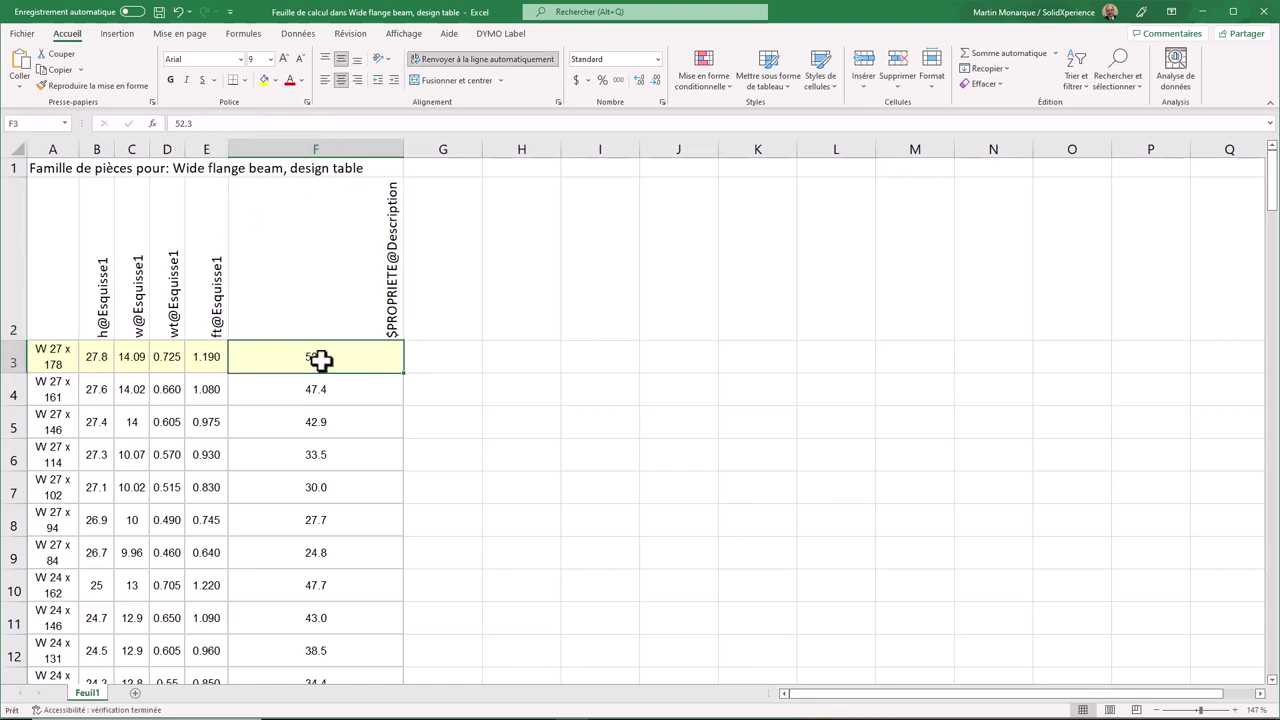
type("Wide flan")
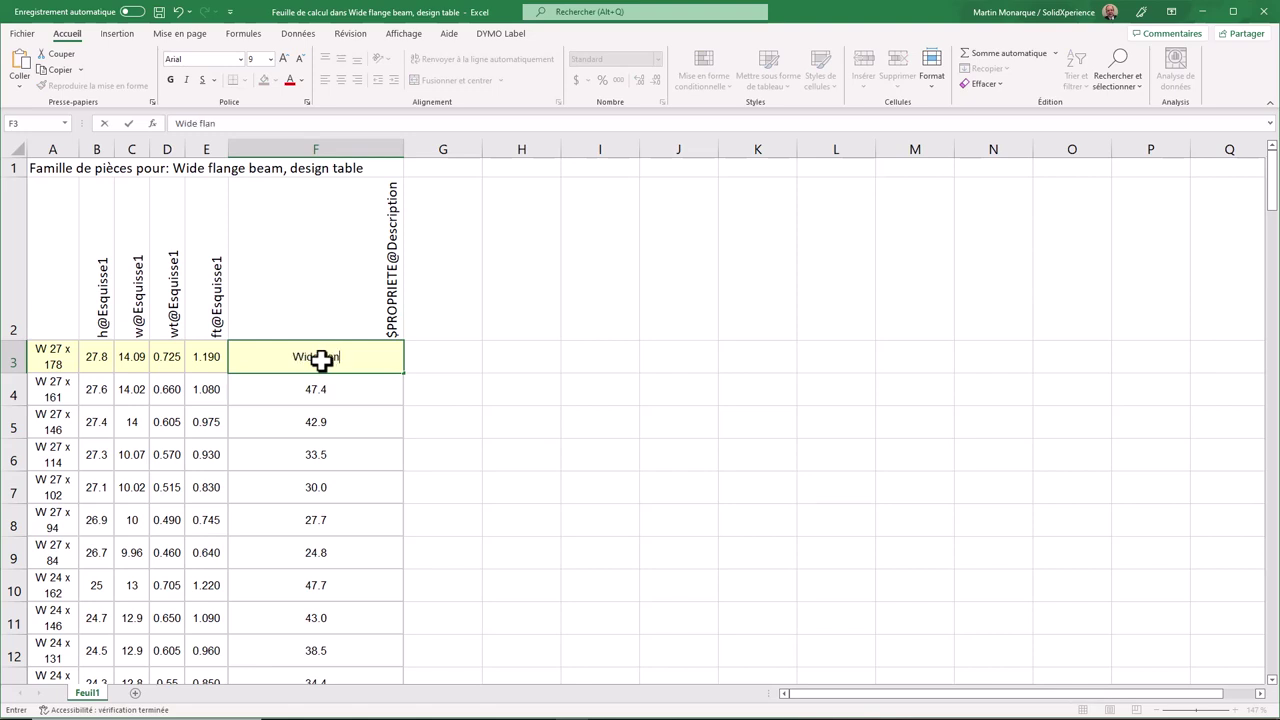
type("bean")
key("BackSpace")
type("m ")
type("W 27 x")
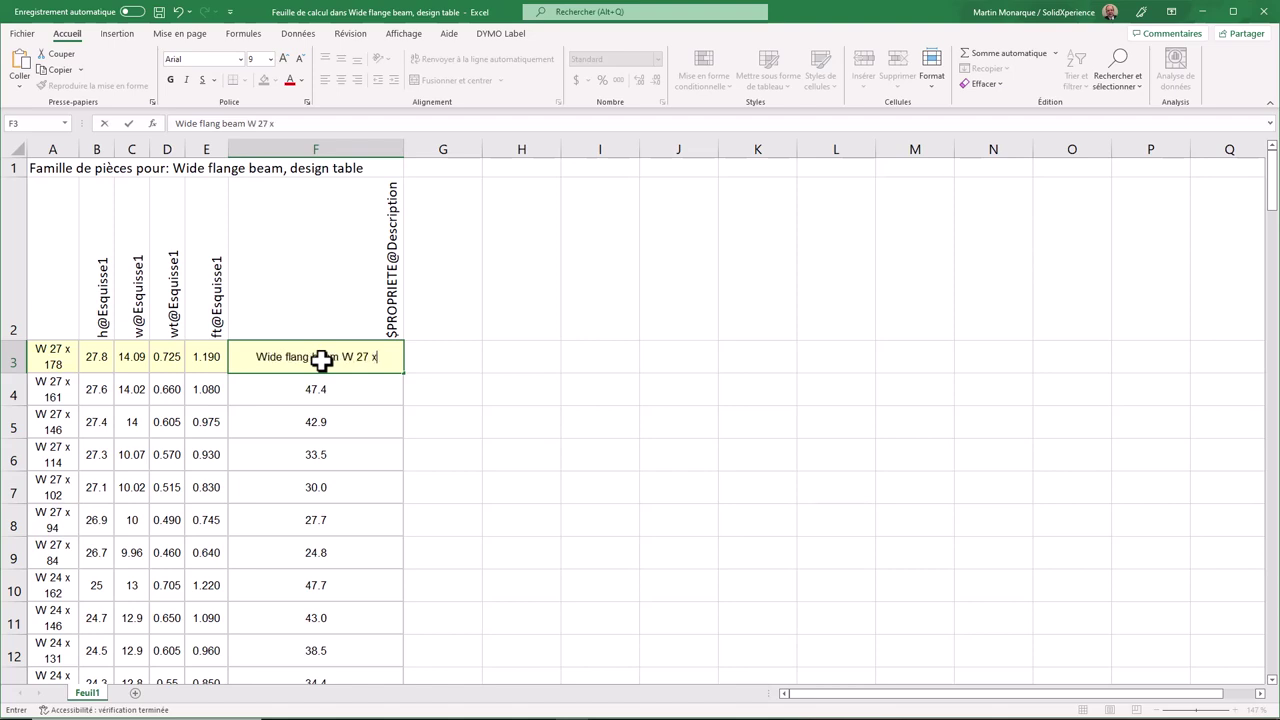
key("Return")
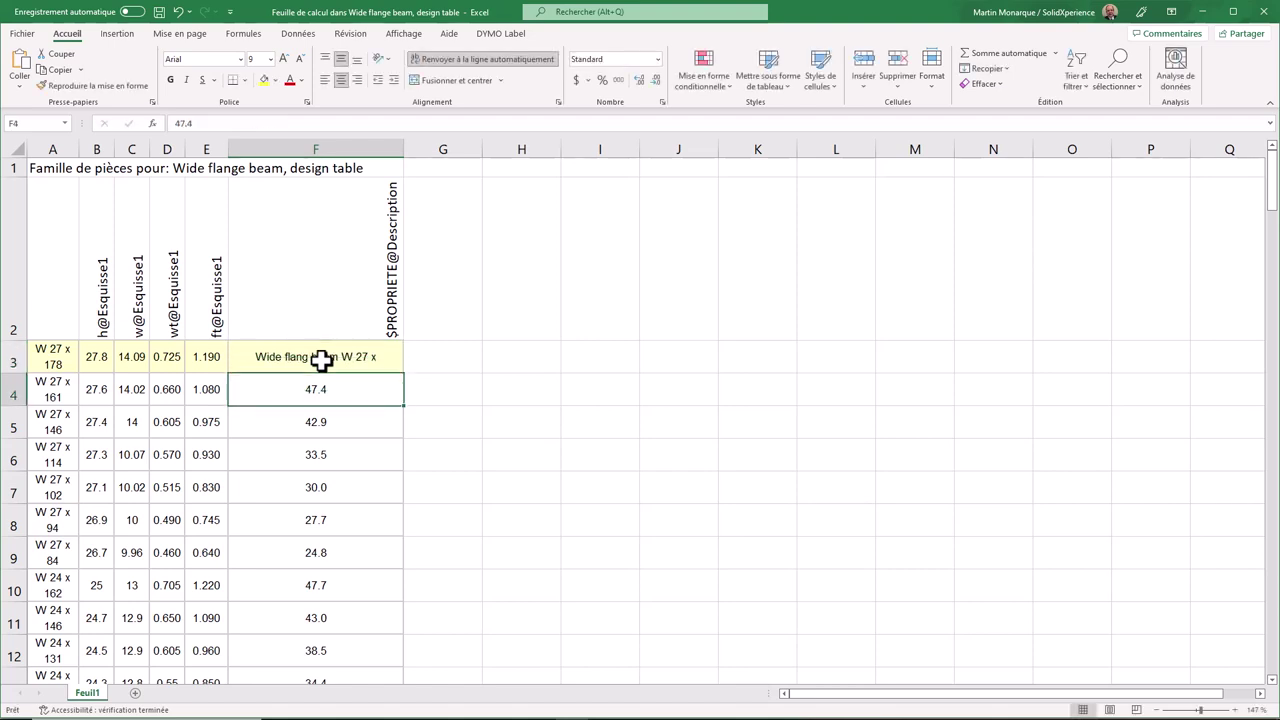
key("Return")
key("Return")
key("Return")
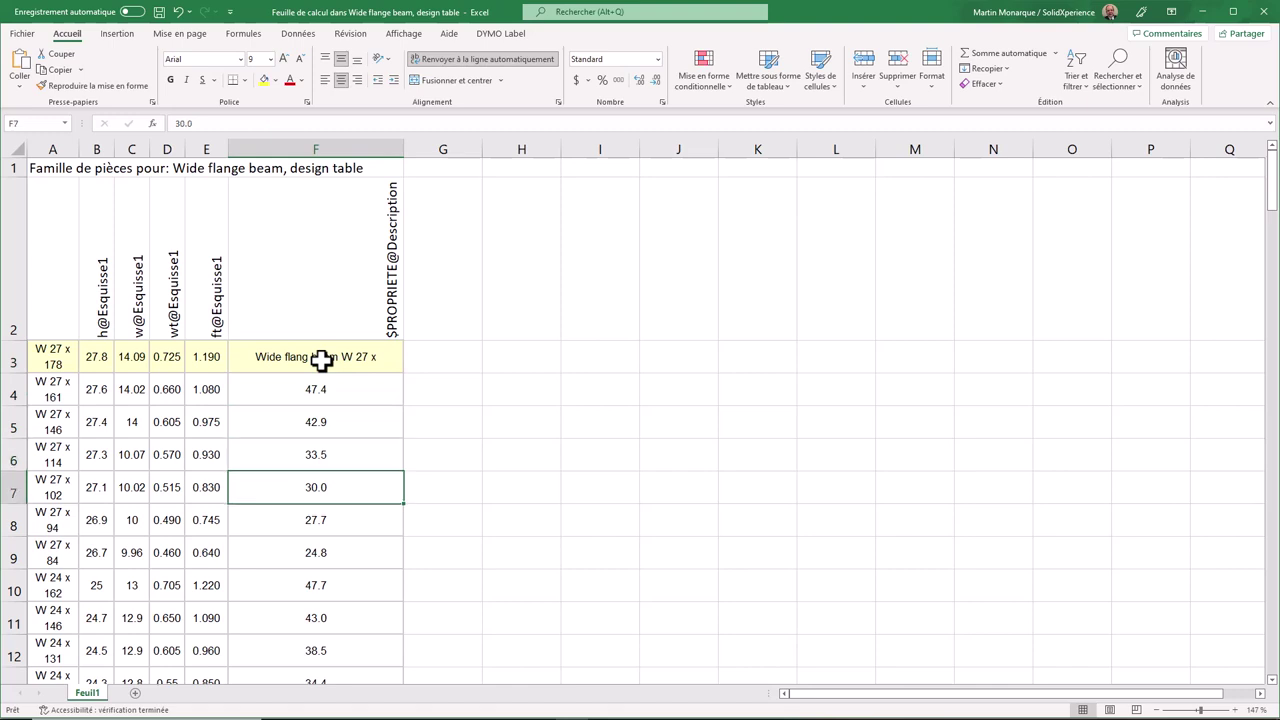
key("Up")
key("Up")
key("Up")
key("Up")
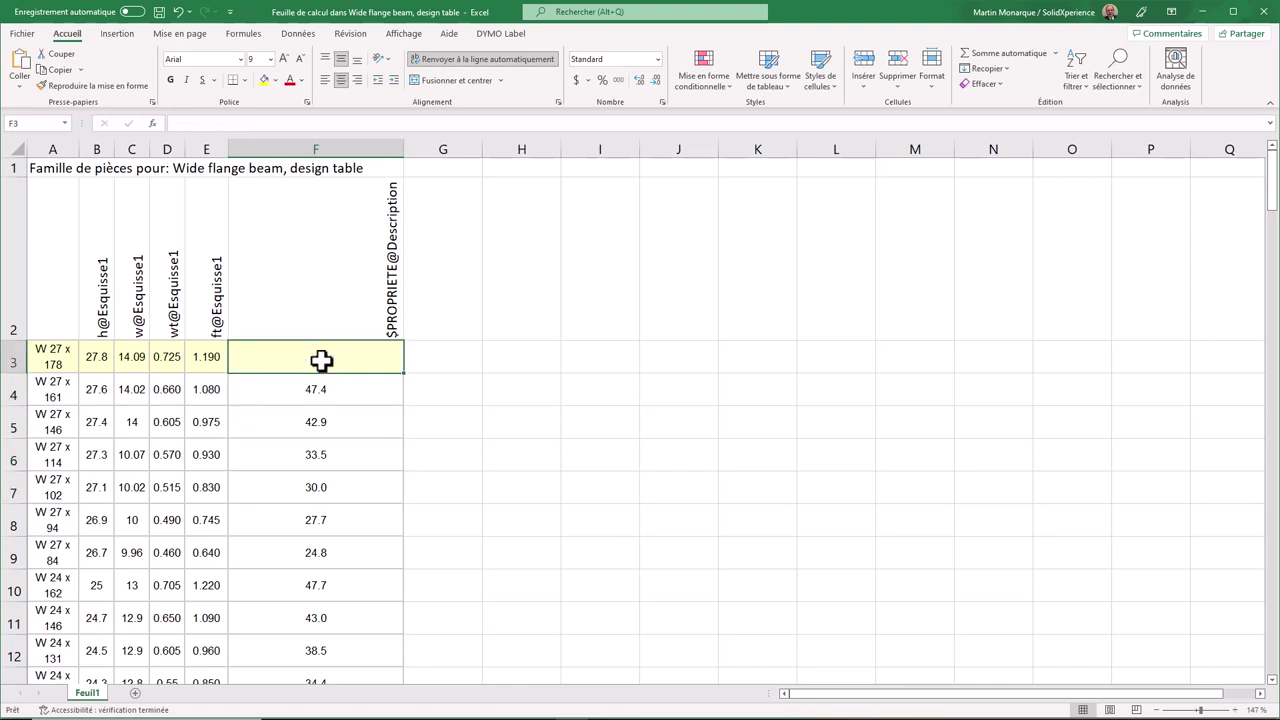
key("Right")
key("Right")
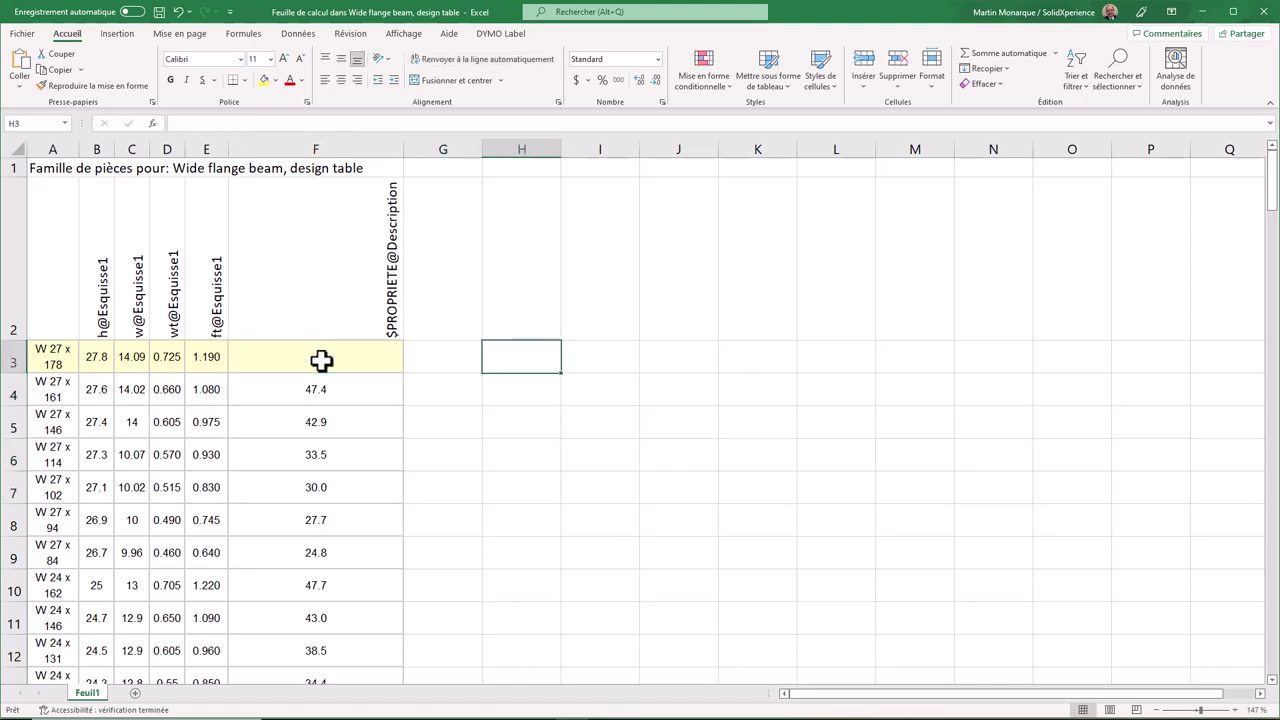
Enter 'Wide Flange beam' in H3, then try the formula =A3&H3 in F3 and undo it
type("Wide Fla")
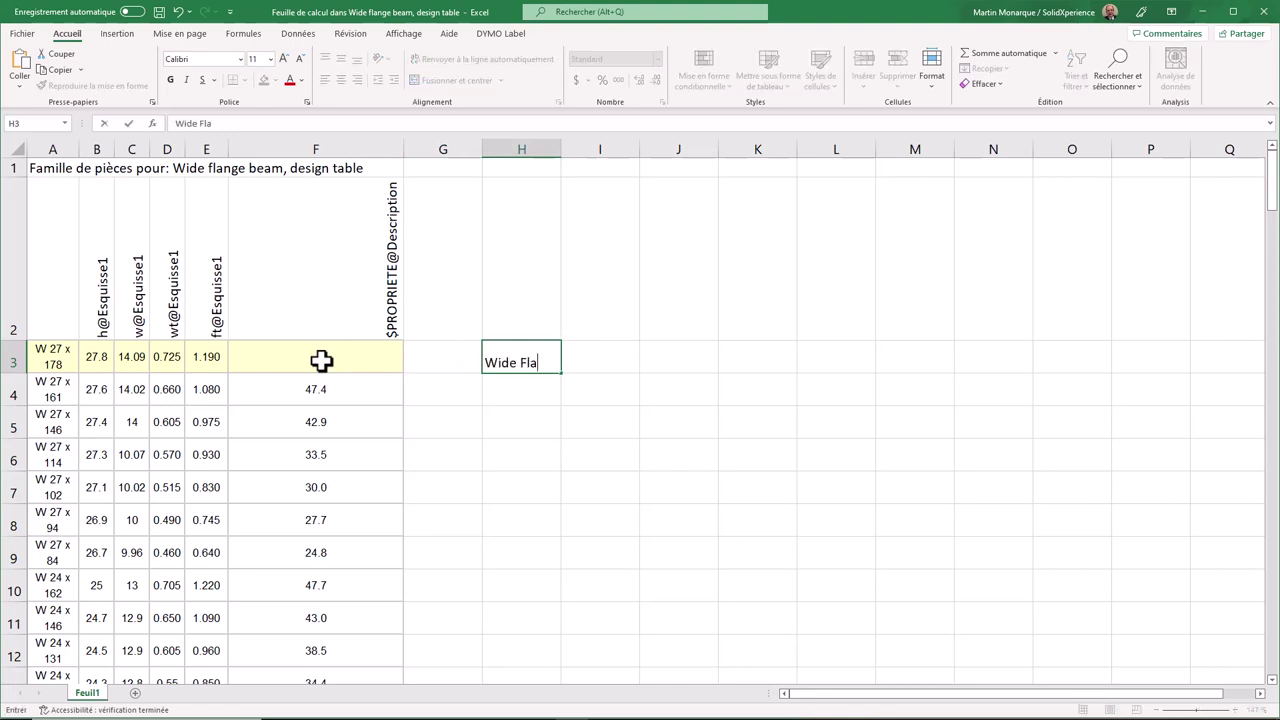
type("nge beam")
key("Return")
left_click(321, 361)
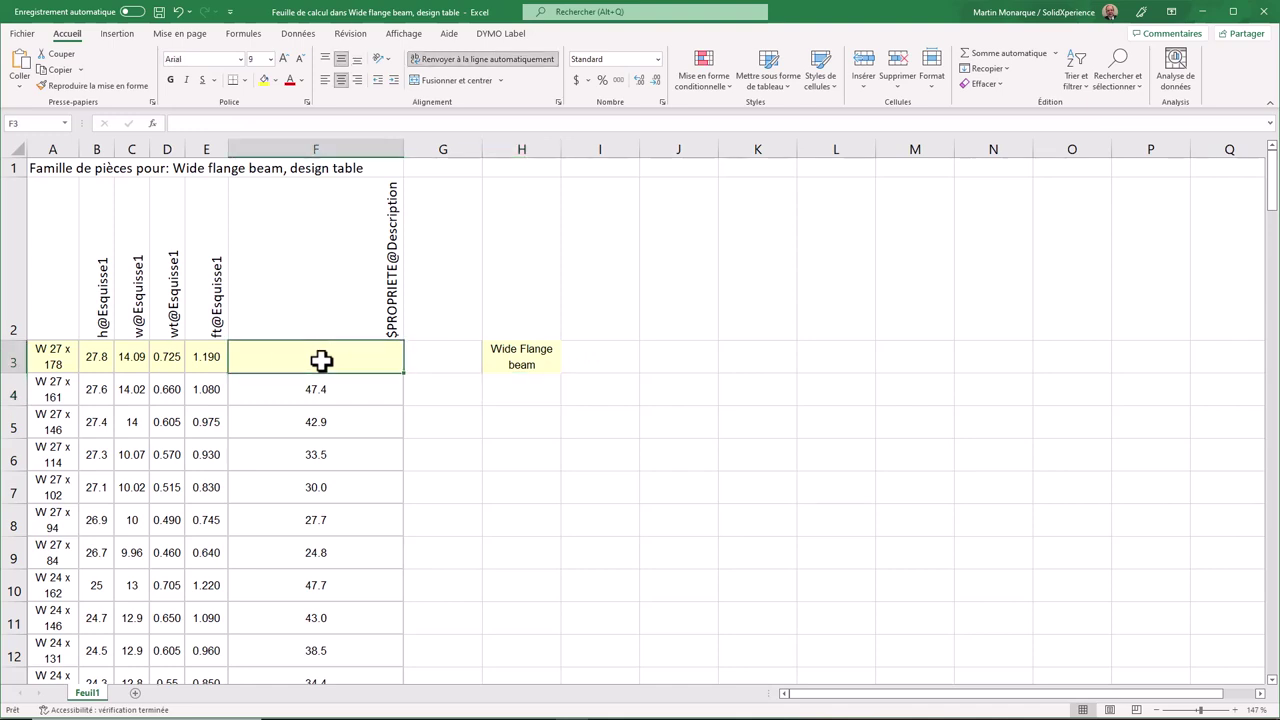
type("=")
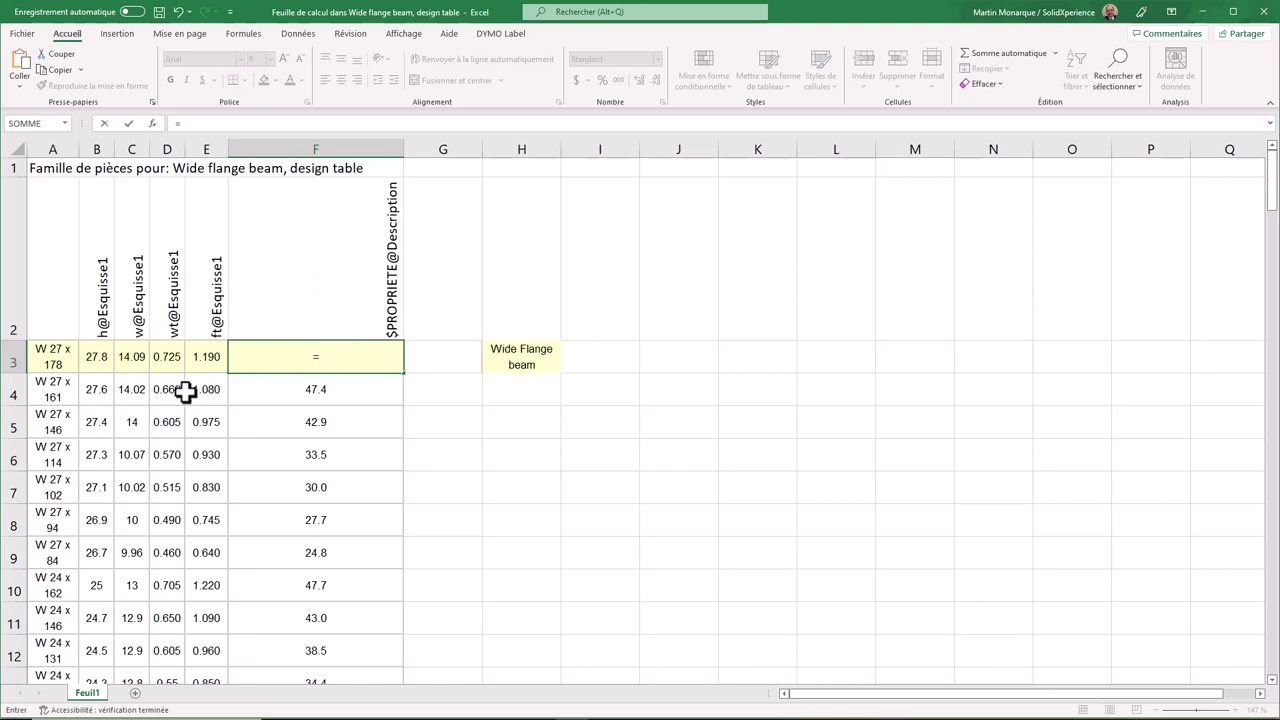
left_click(52, 354)
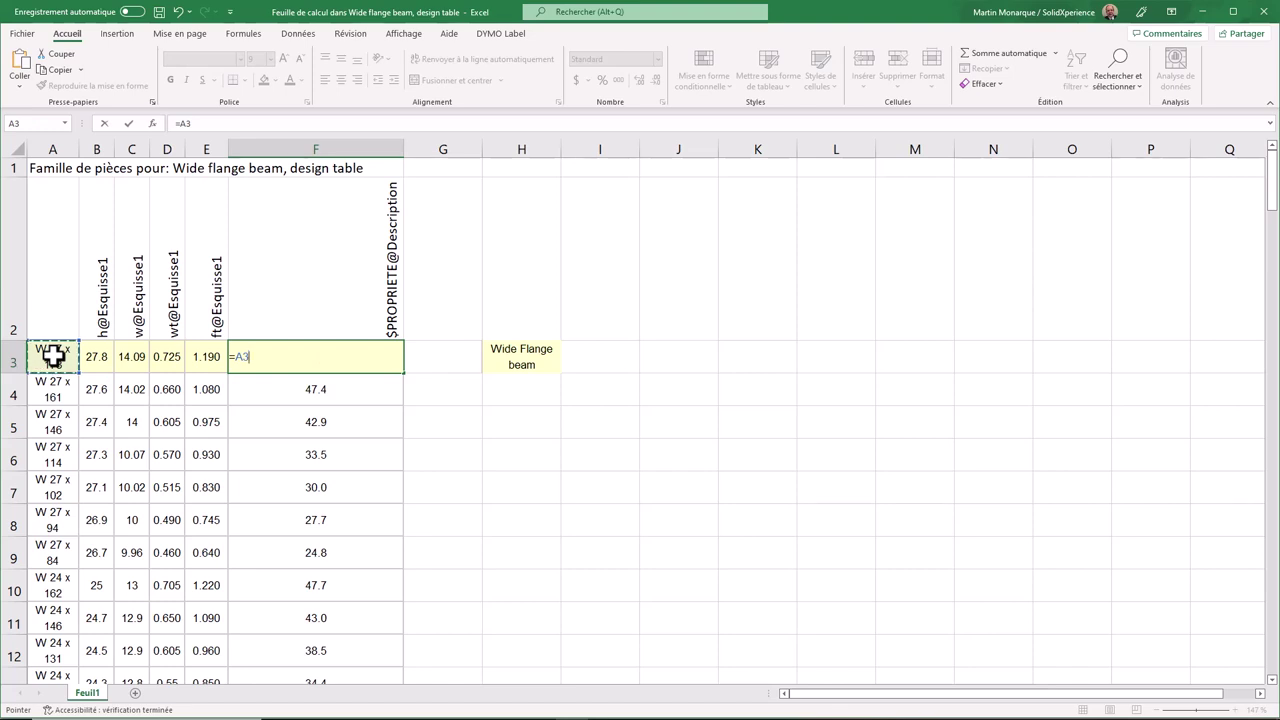
type("&")
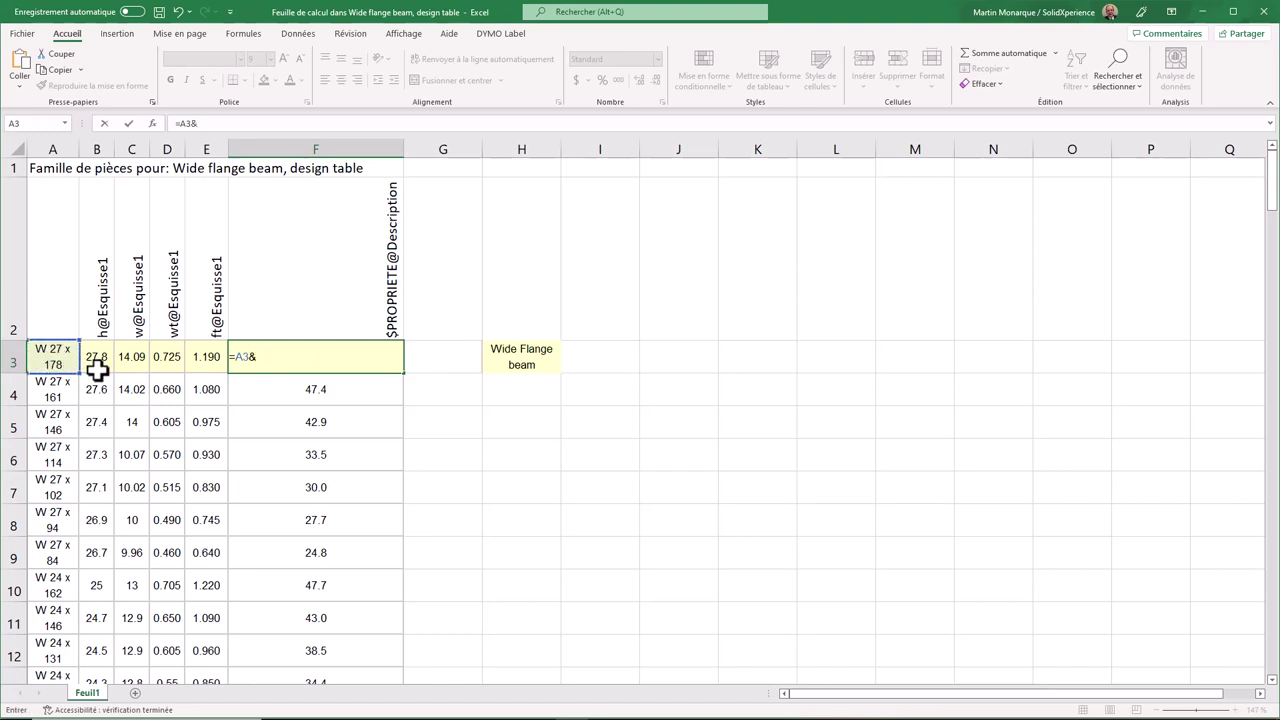
left_click(519, 359)
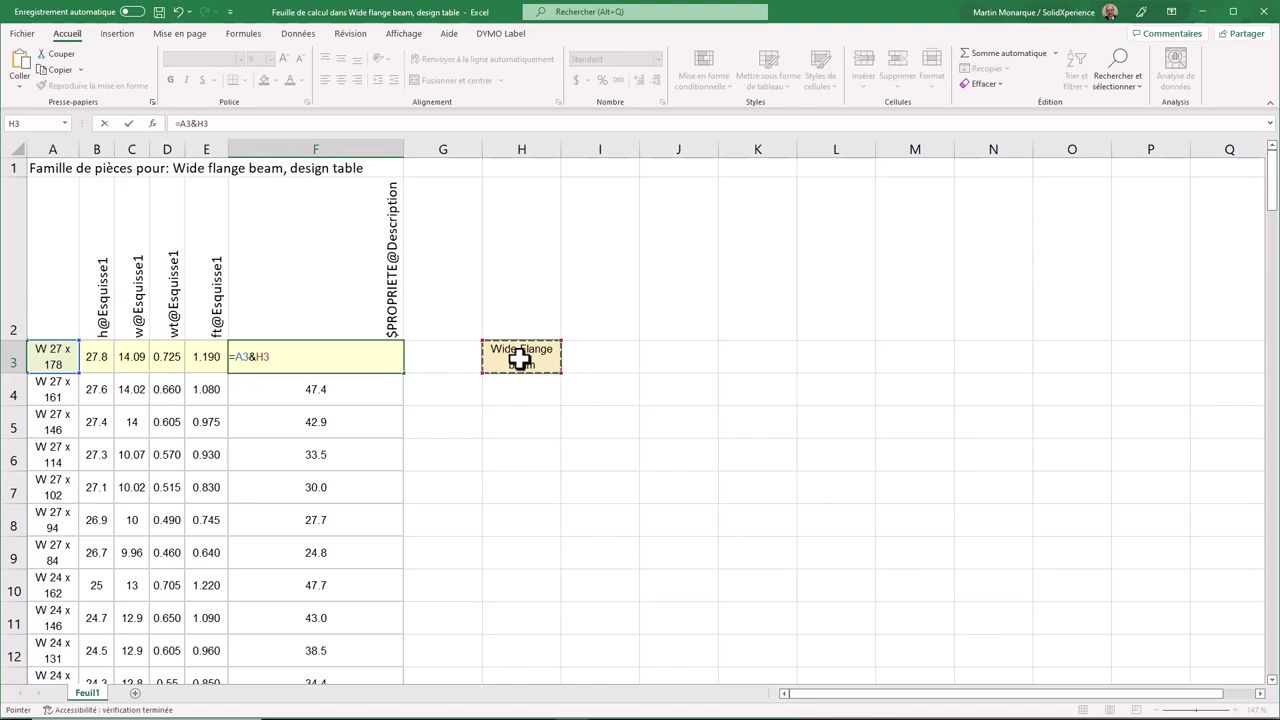
key("Return")
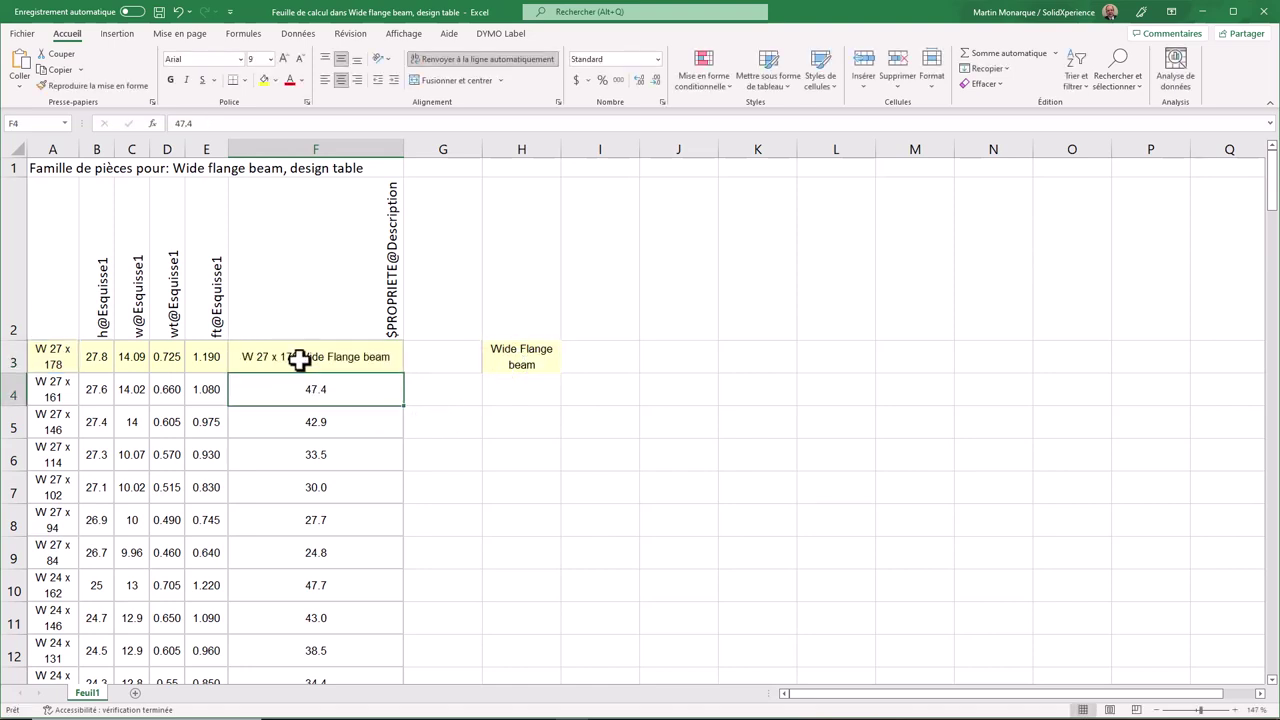
key("ctrl+z")
left_click(357, 367)
type("=")
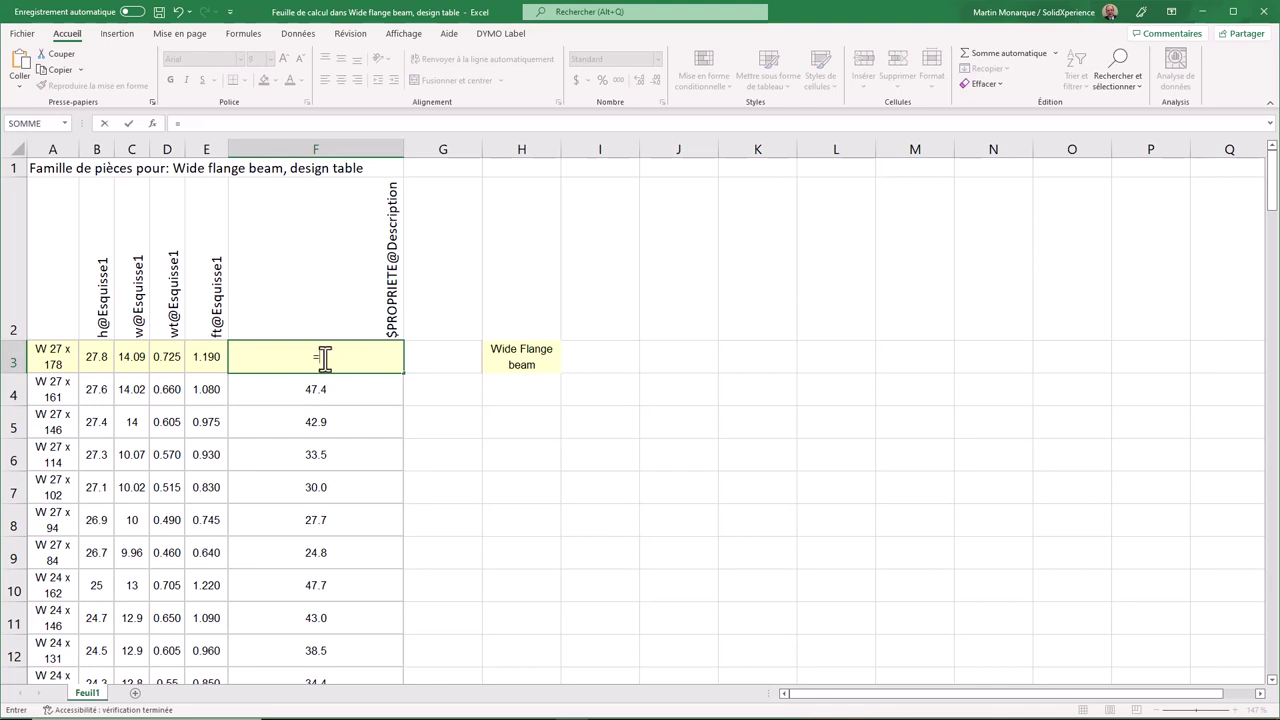
Enter an F3 formula combining the H3 label with the A3 beam size
left_click(522, 357)
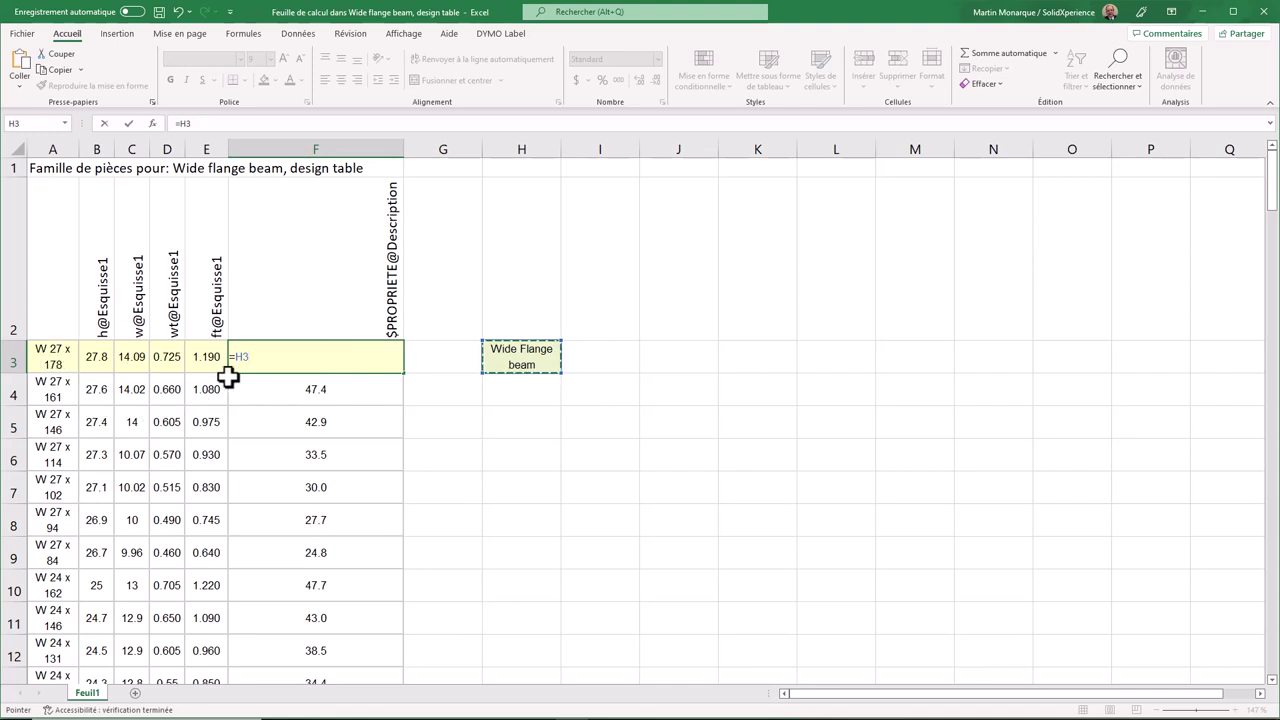
type("+")
left_click(51, 358)
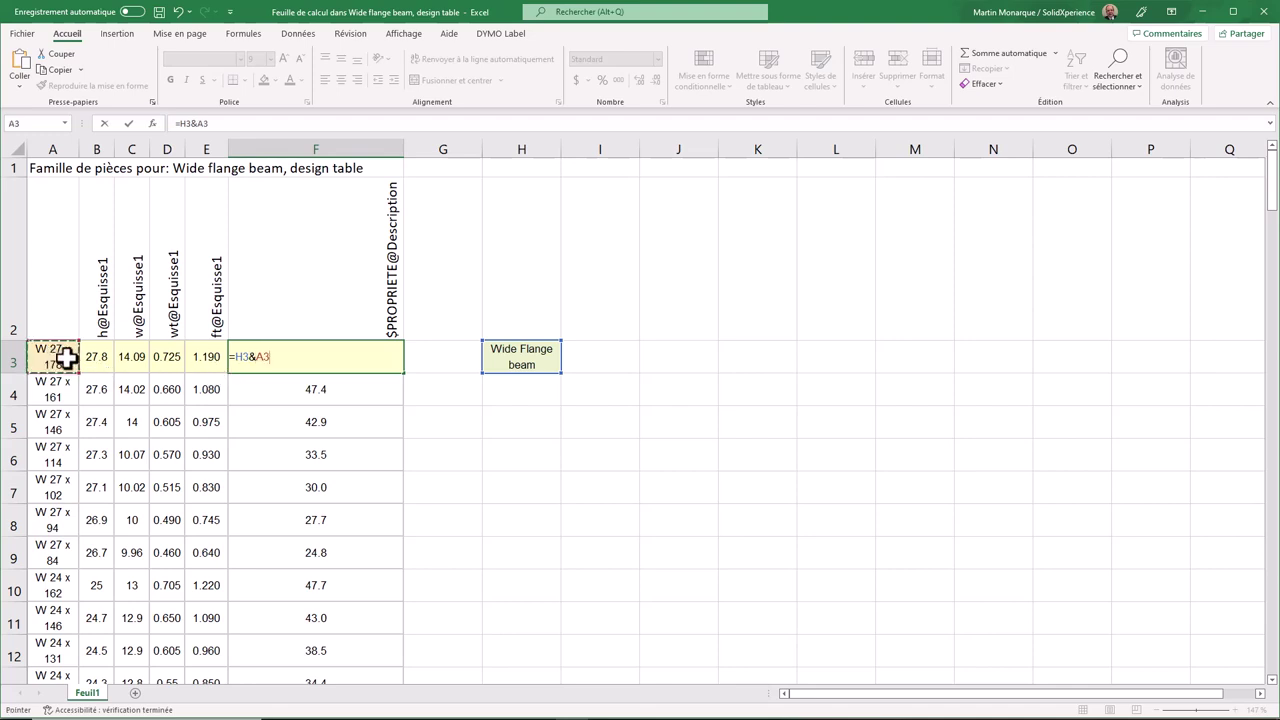
key("Return")
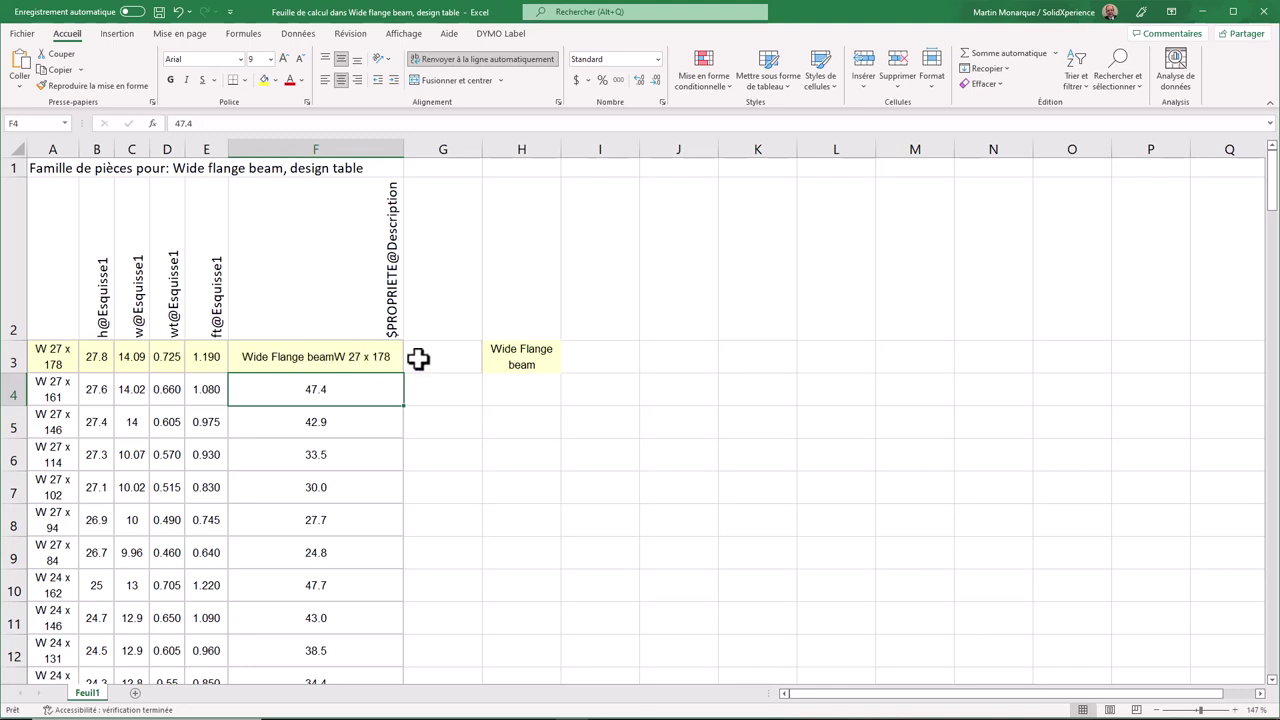
Try a trailing space on the H3 label 'Wide Flange beam', then remove it again
left_click(510, 356)
double_click(510, 356)
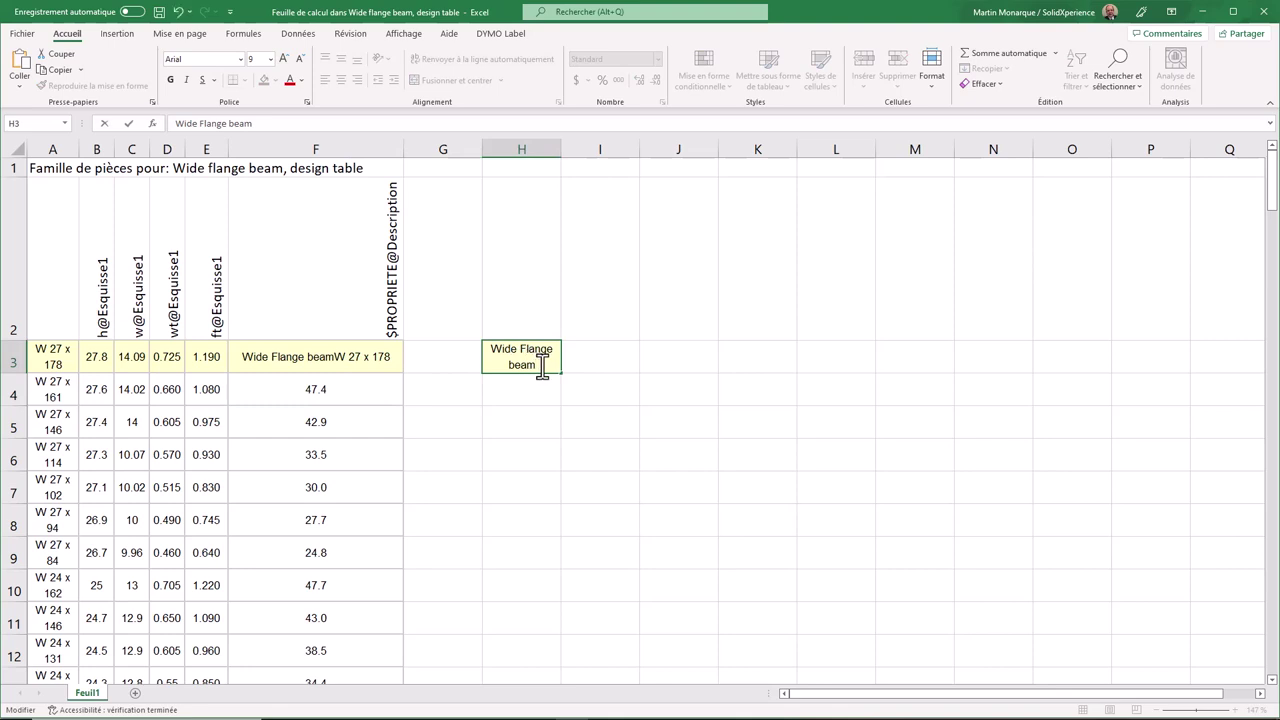
key("Return")
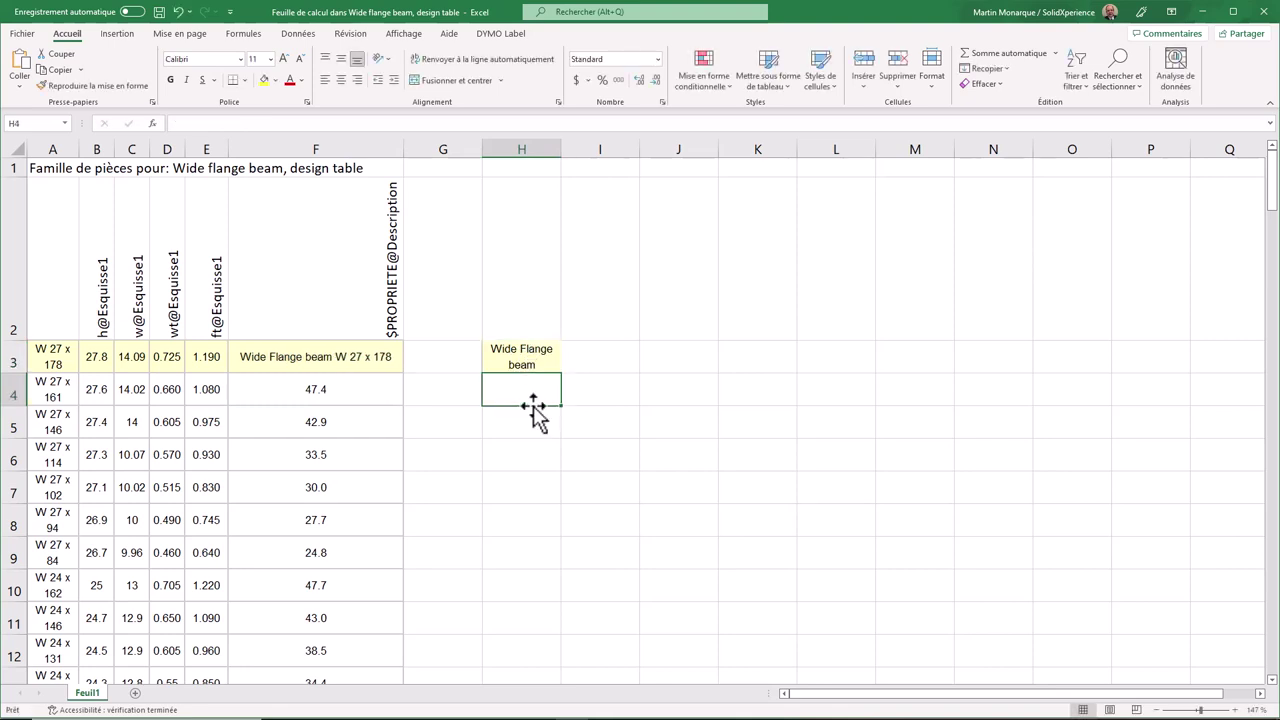
double_click(527, 356)
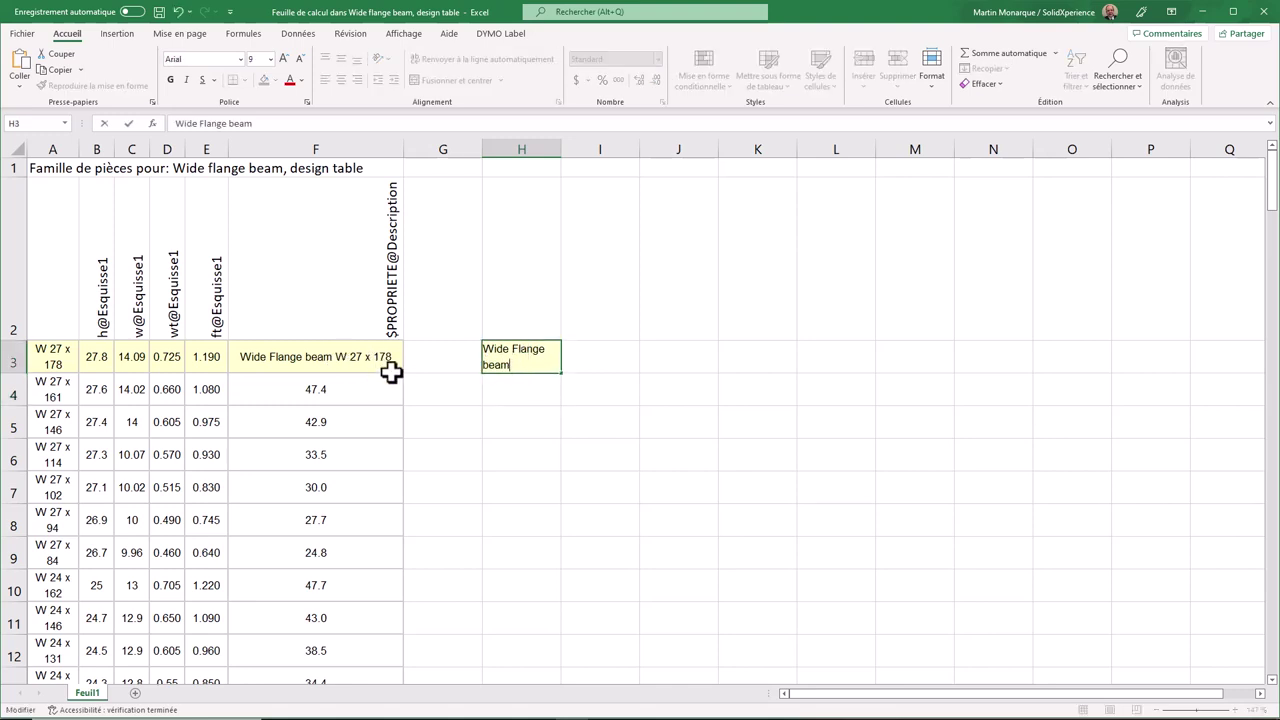
key("BackSpace")
key("Return")
Insert " "& into F3's formula so it reads =H3&" "&A3, showing 'Wide Flange beam W 27 x 178'
left_click(315, 348)
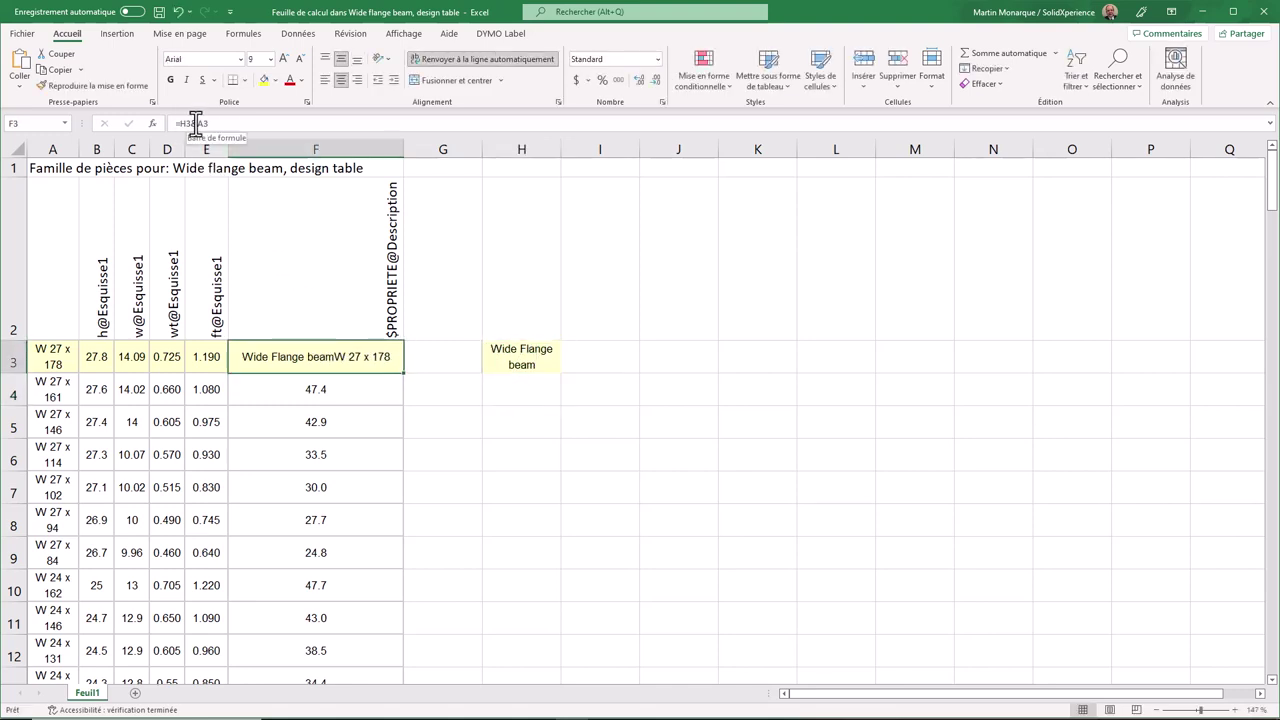
left_click(226, 123)
key("Right")
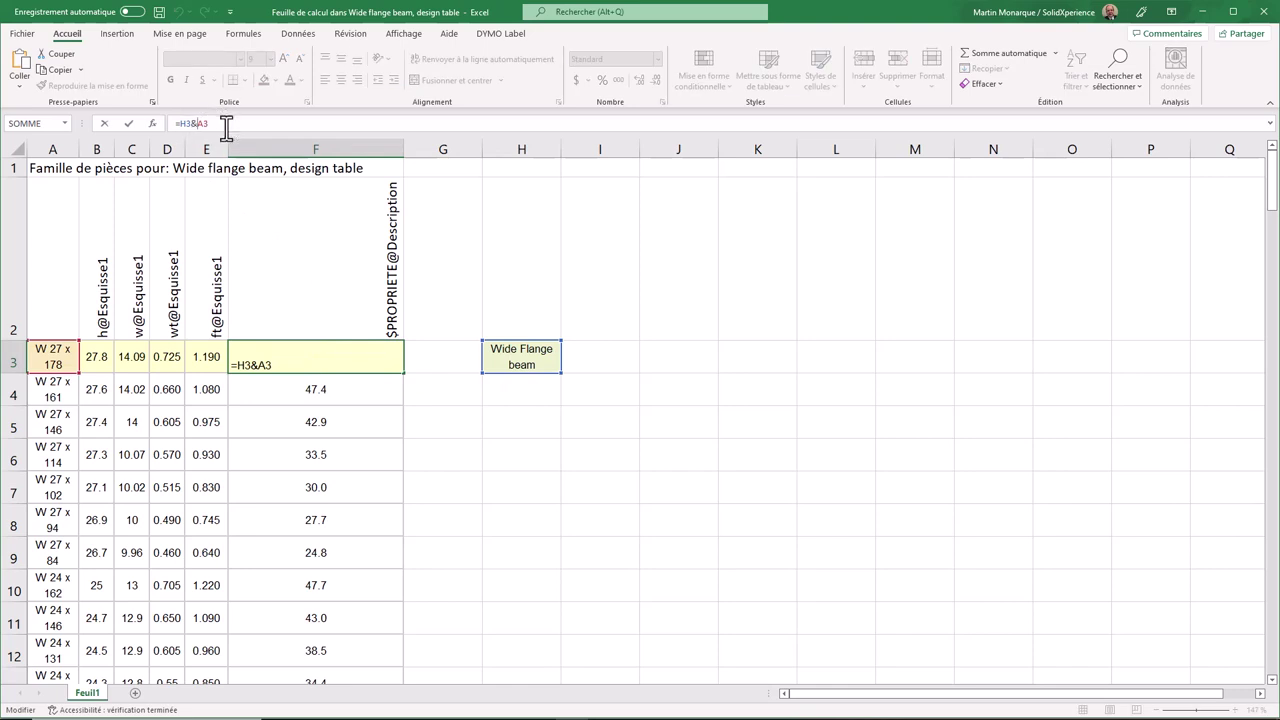
type("\" ")
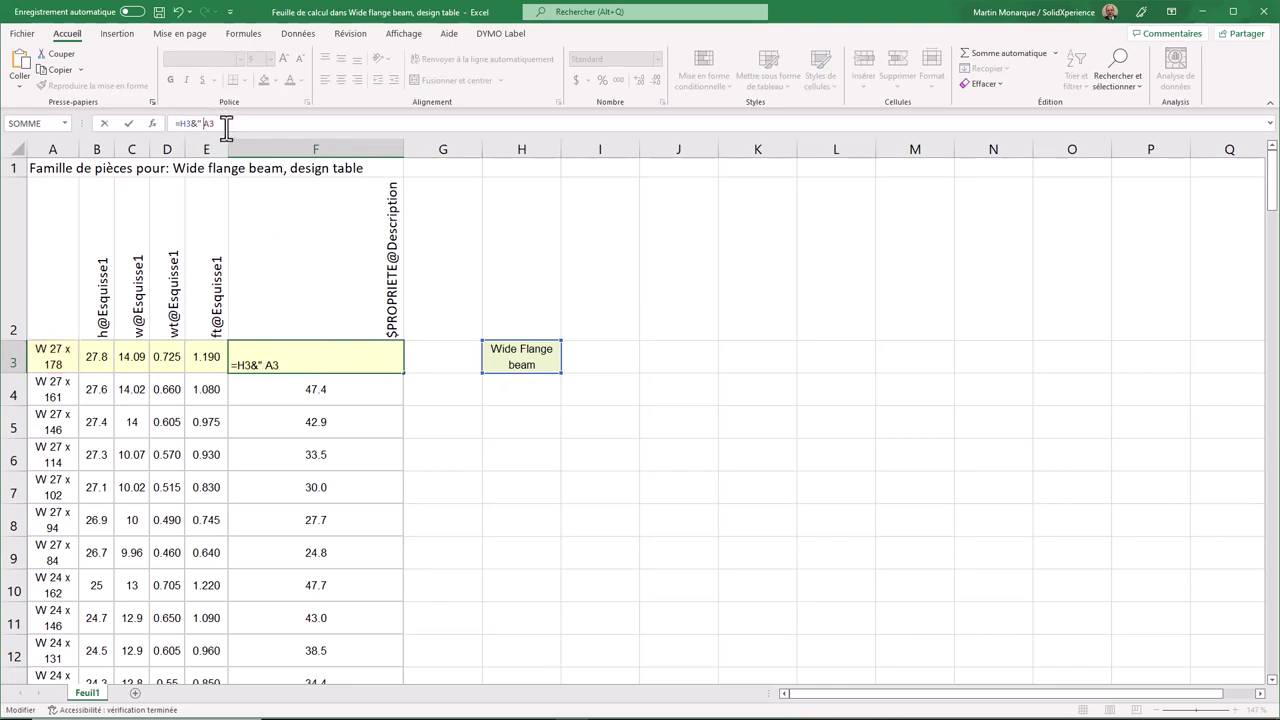
type("\"")
type("&")
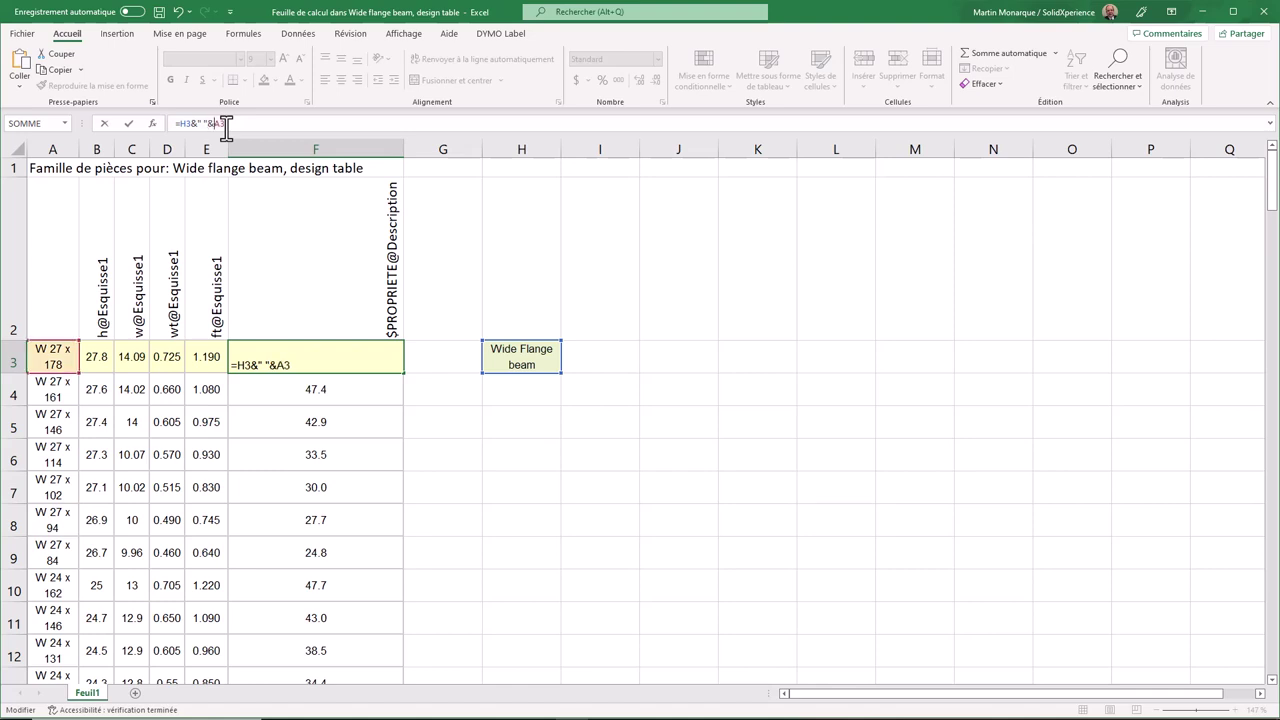
key("Return")
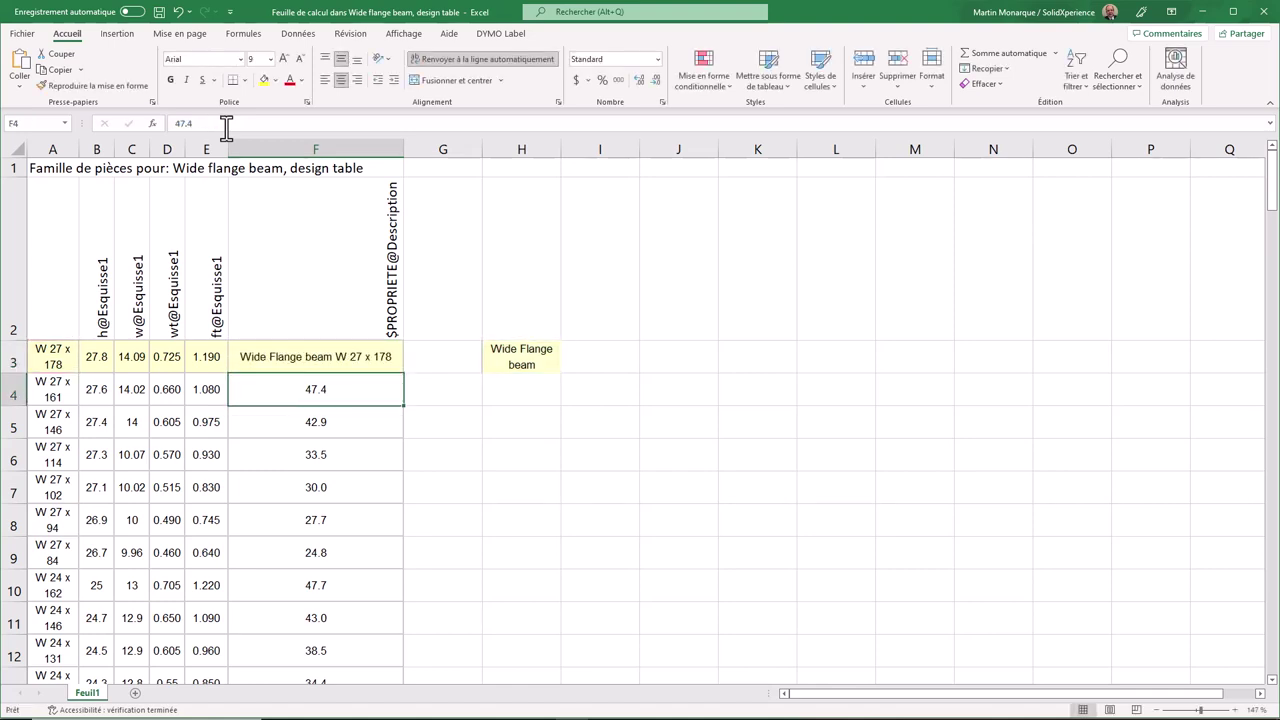
left_click(345, 357)
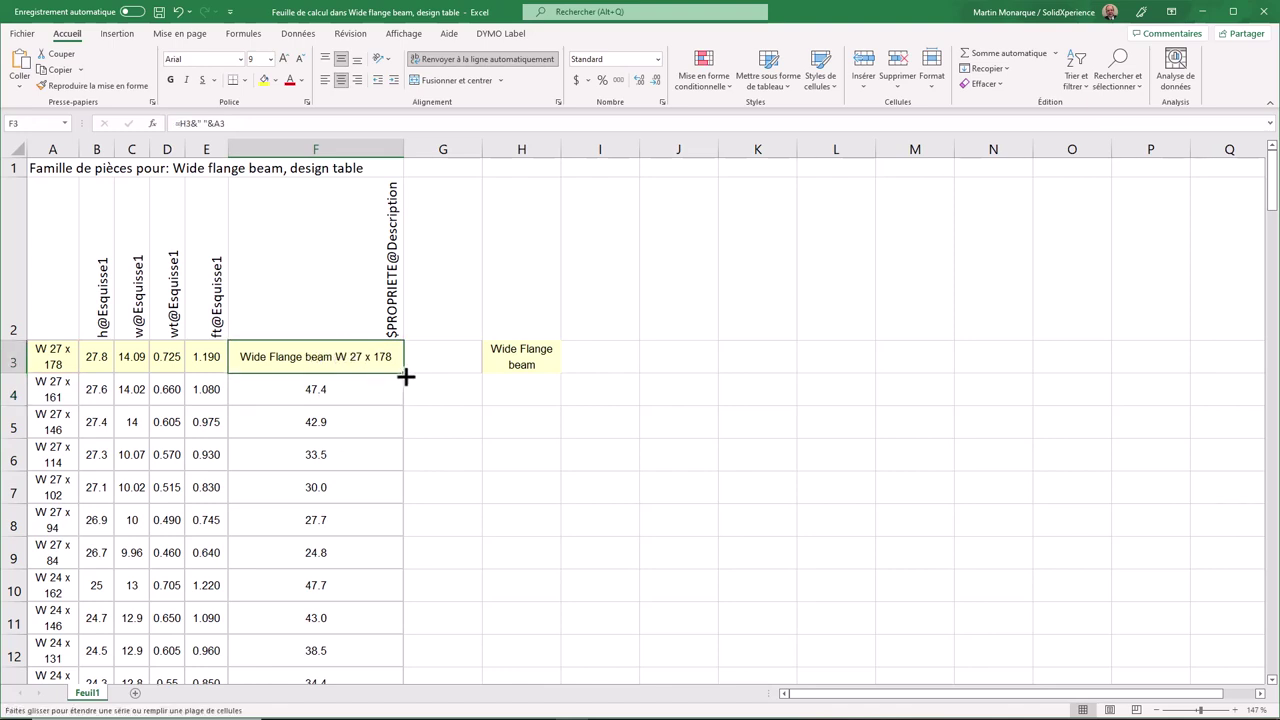
Copy the F3 description formula down into F4 and inspect the copied formula
left_click_drag(405, 376, 400, 401)
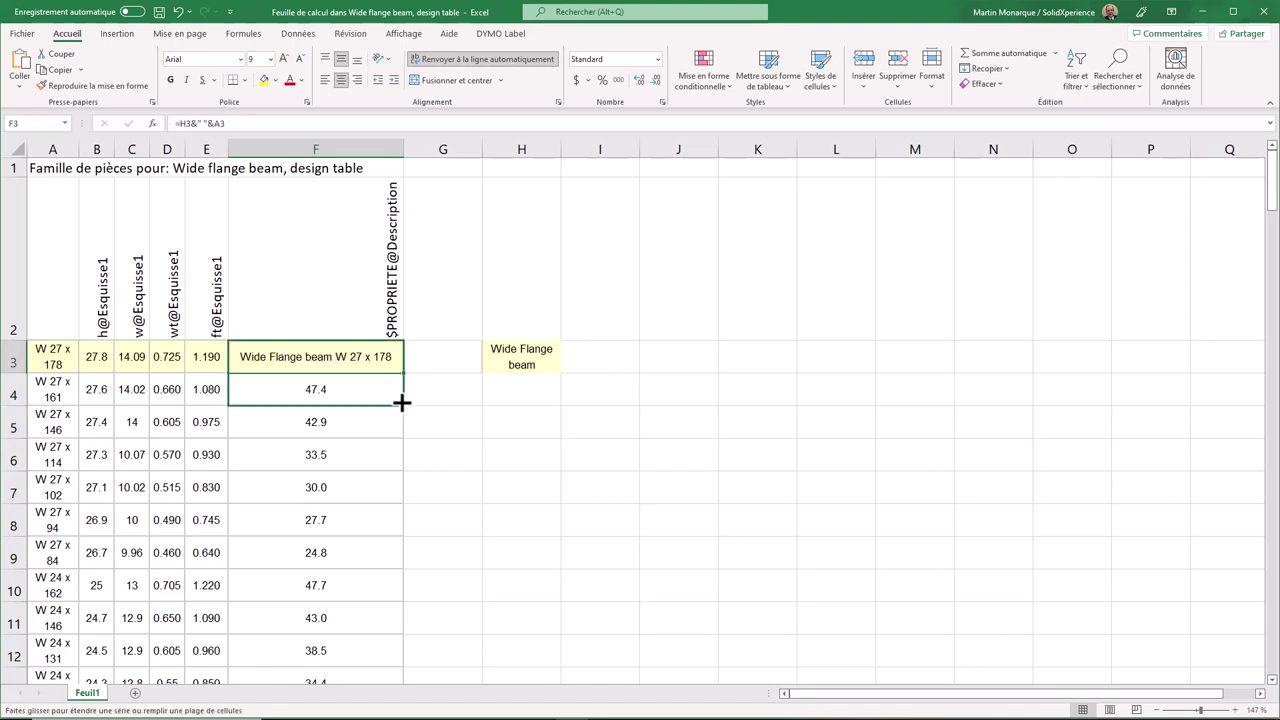
left_click_drag(401, 401, 402, 401)
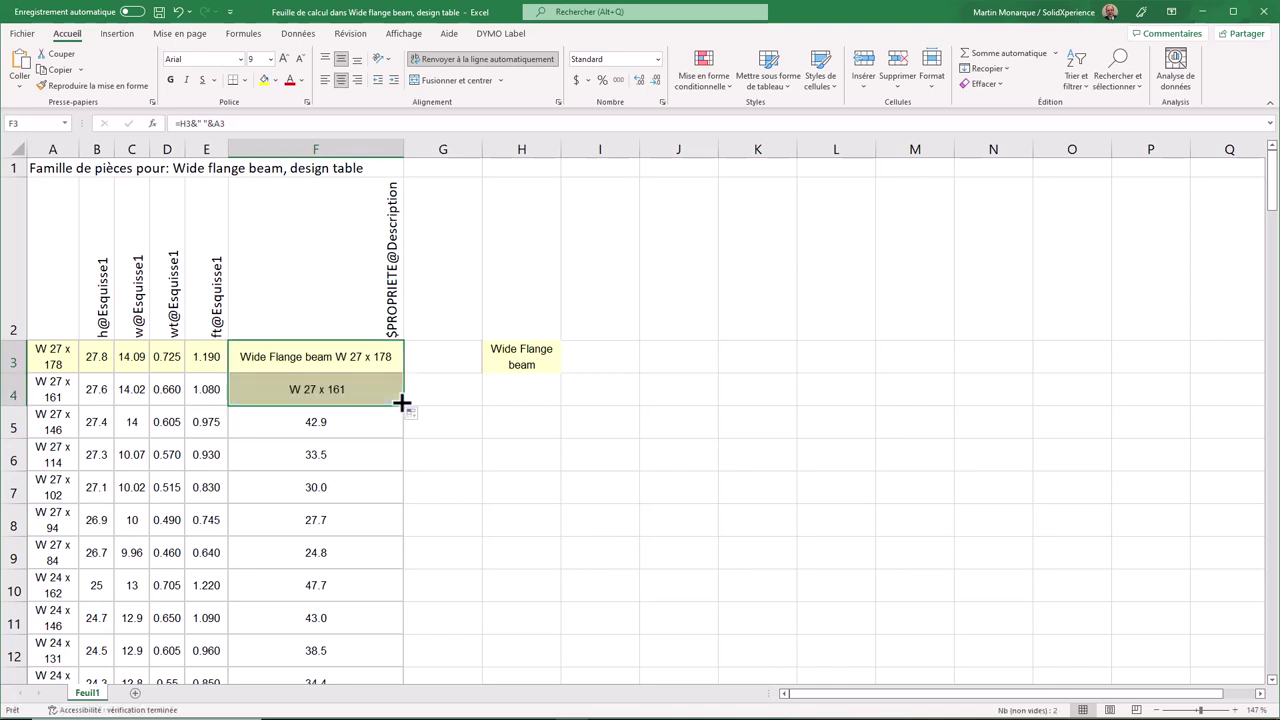
double_click(308, 390)
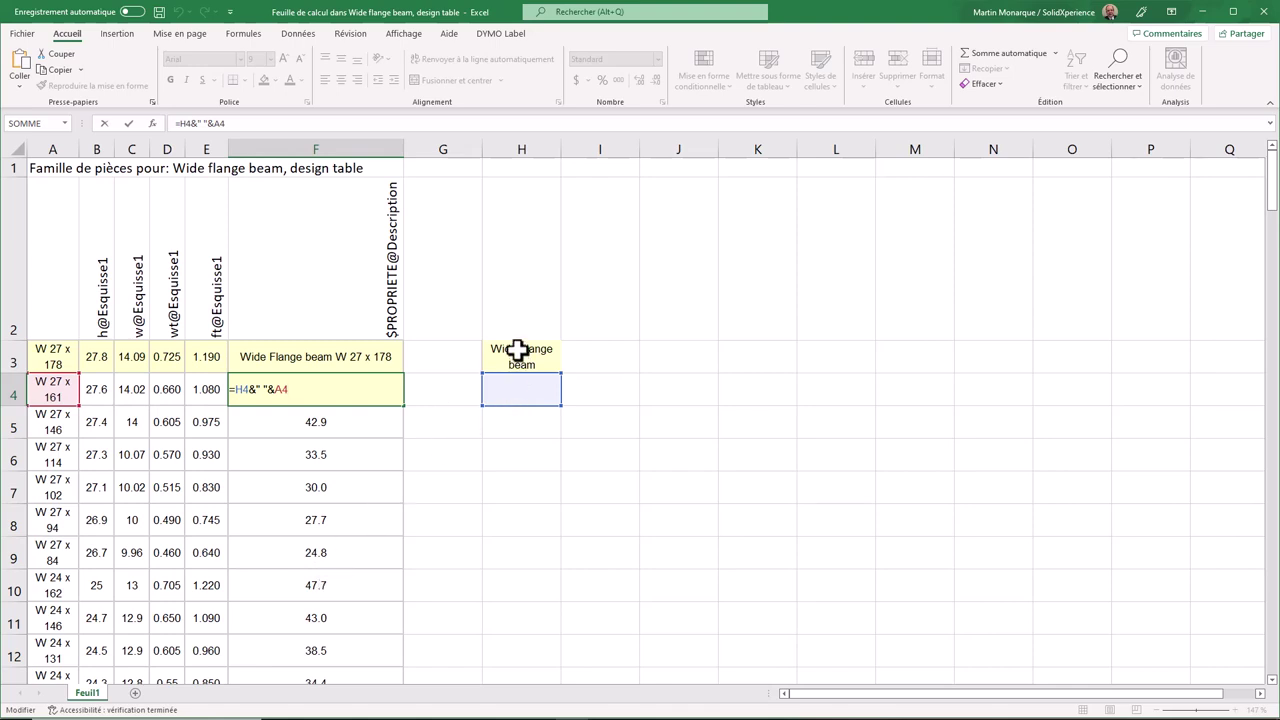
left_click(517, 350)
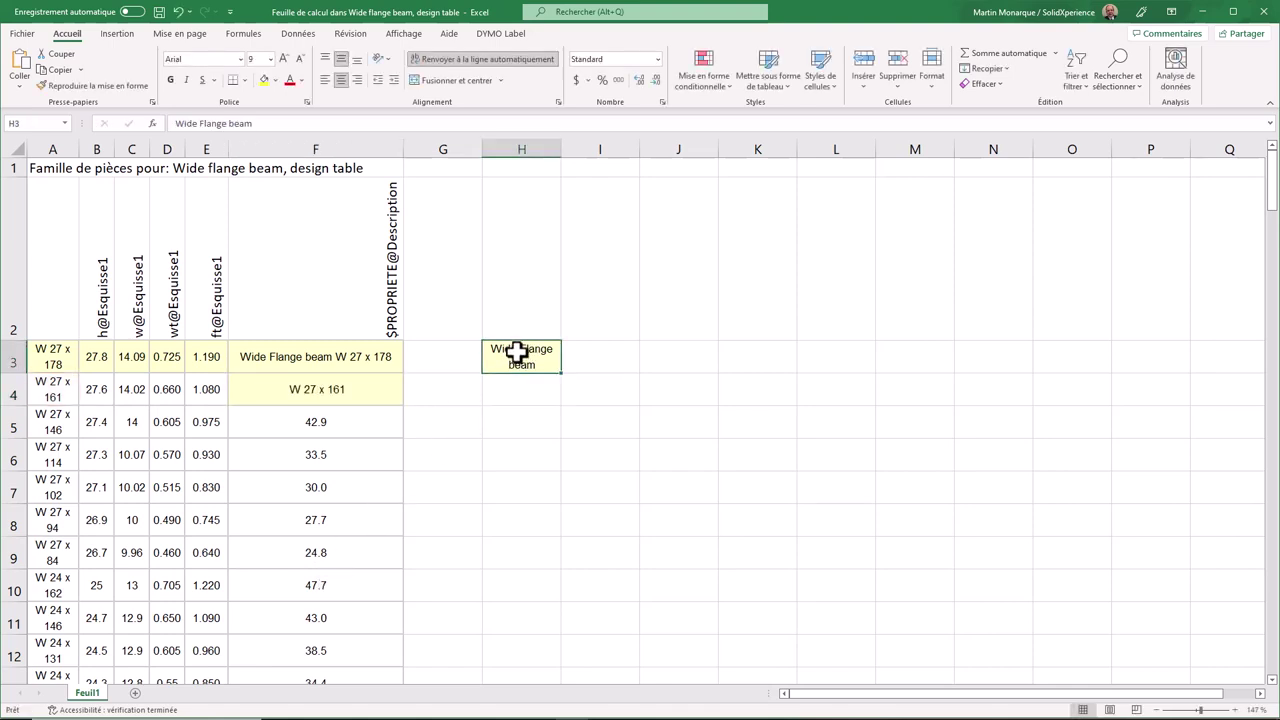
left_click(337, 394)
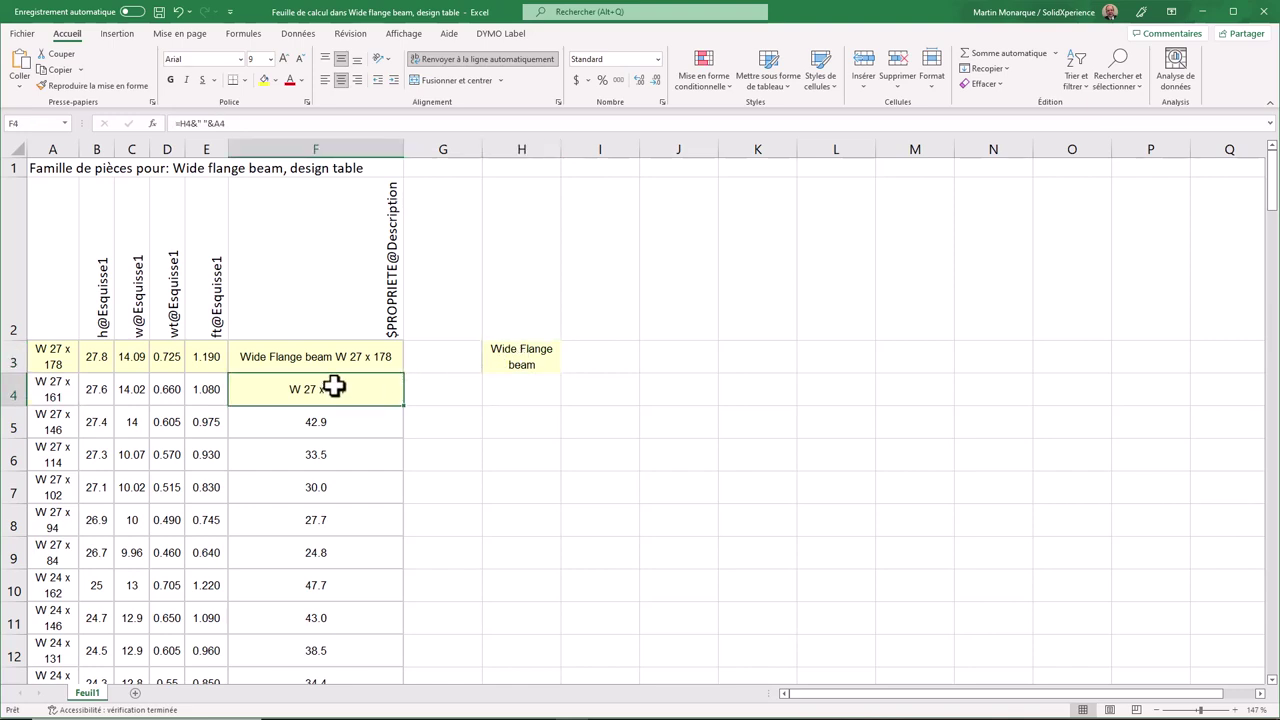
left_click(343, 357)
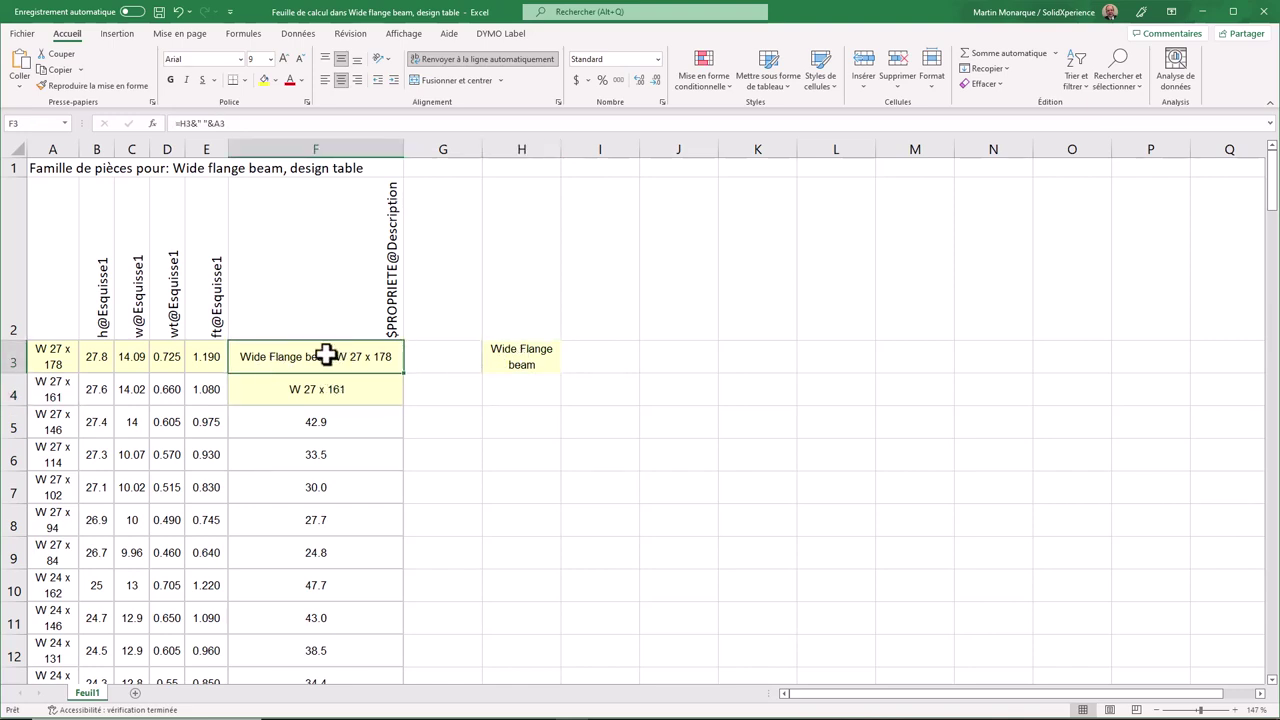
Review the references in the F3 and F4 formulas, leaving both unchanged
left_click(218, 122)
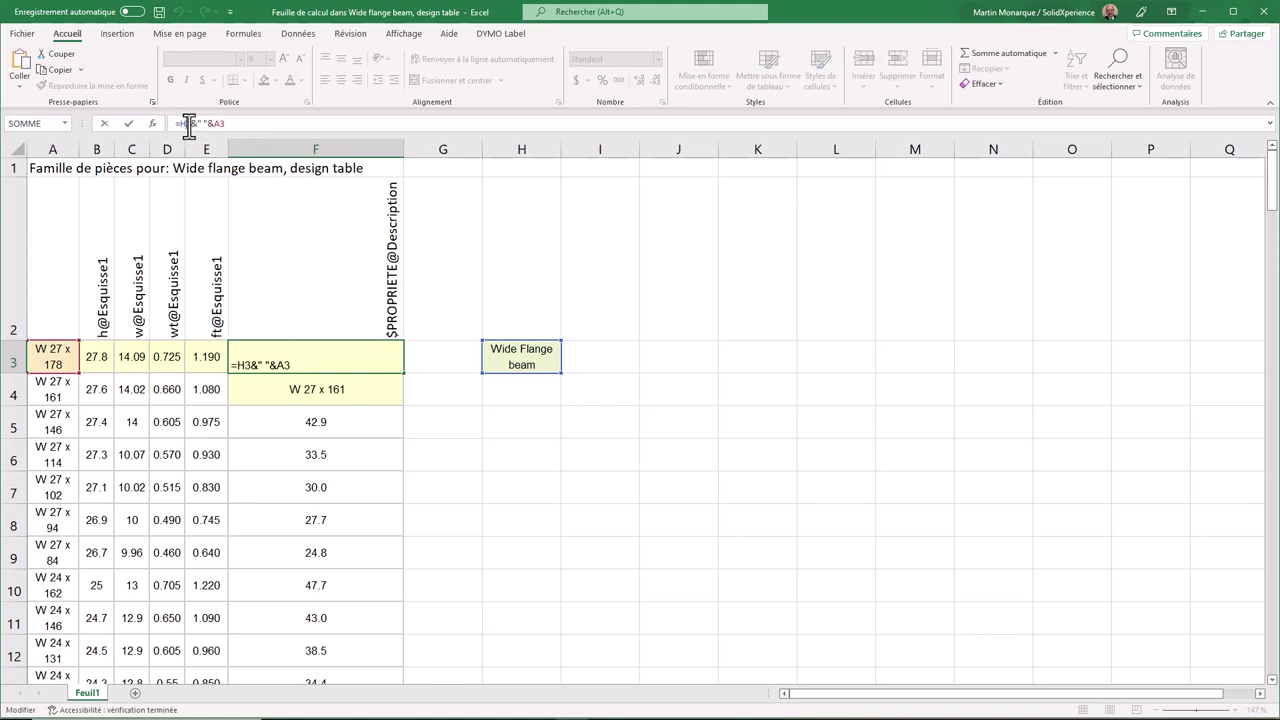
key("F3")
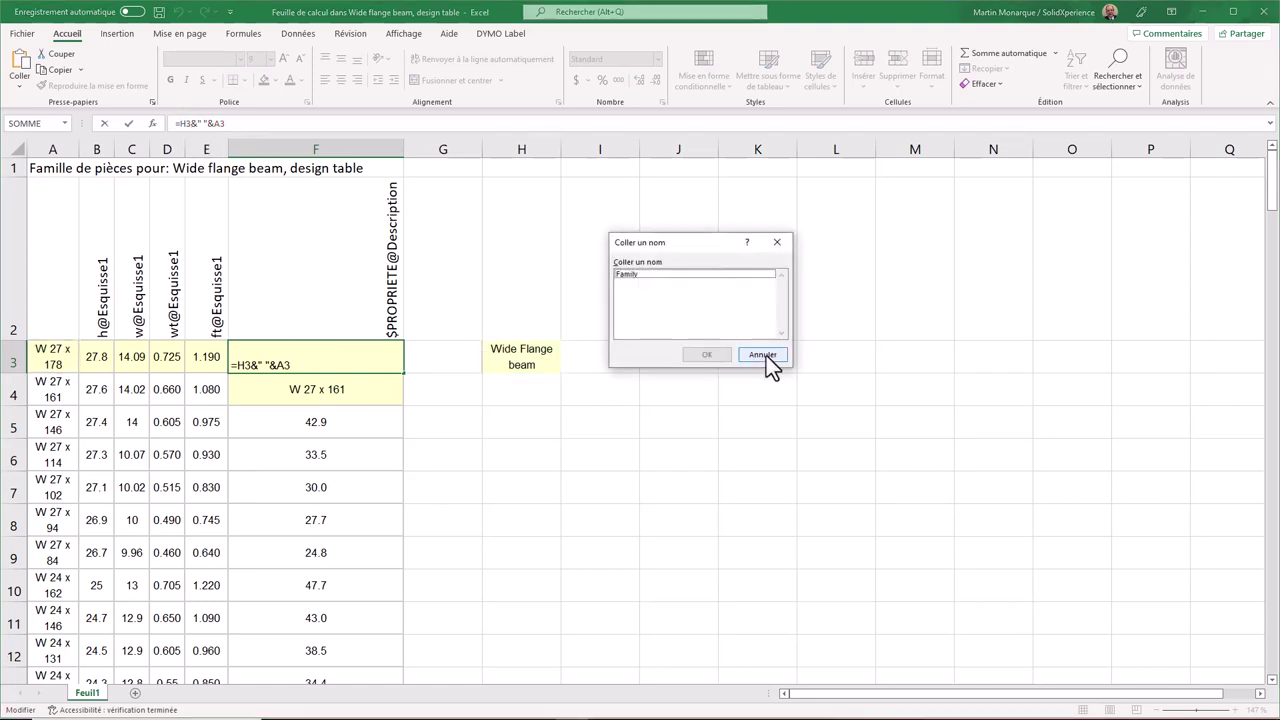
left_click(763, 355)
key("ctrl+Return")
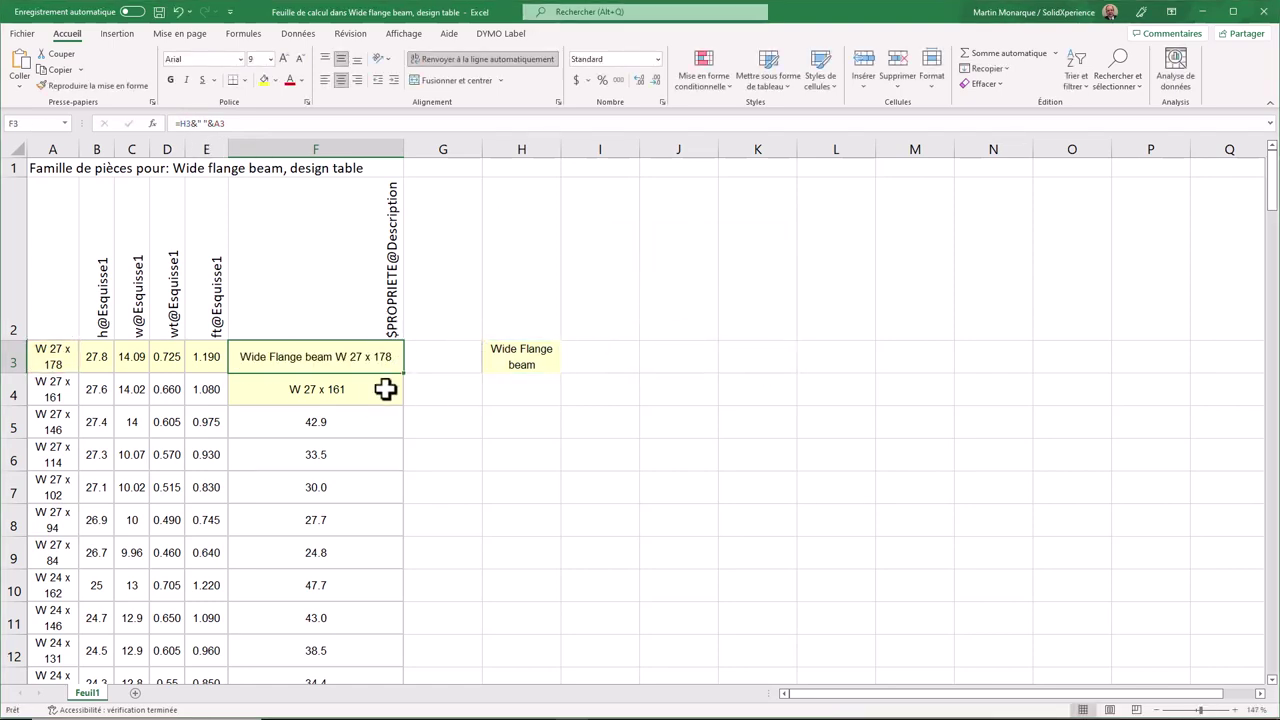
left_click(372, 380)
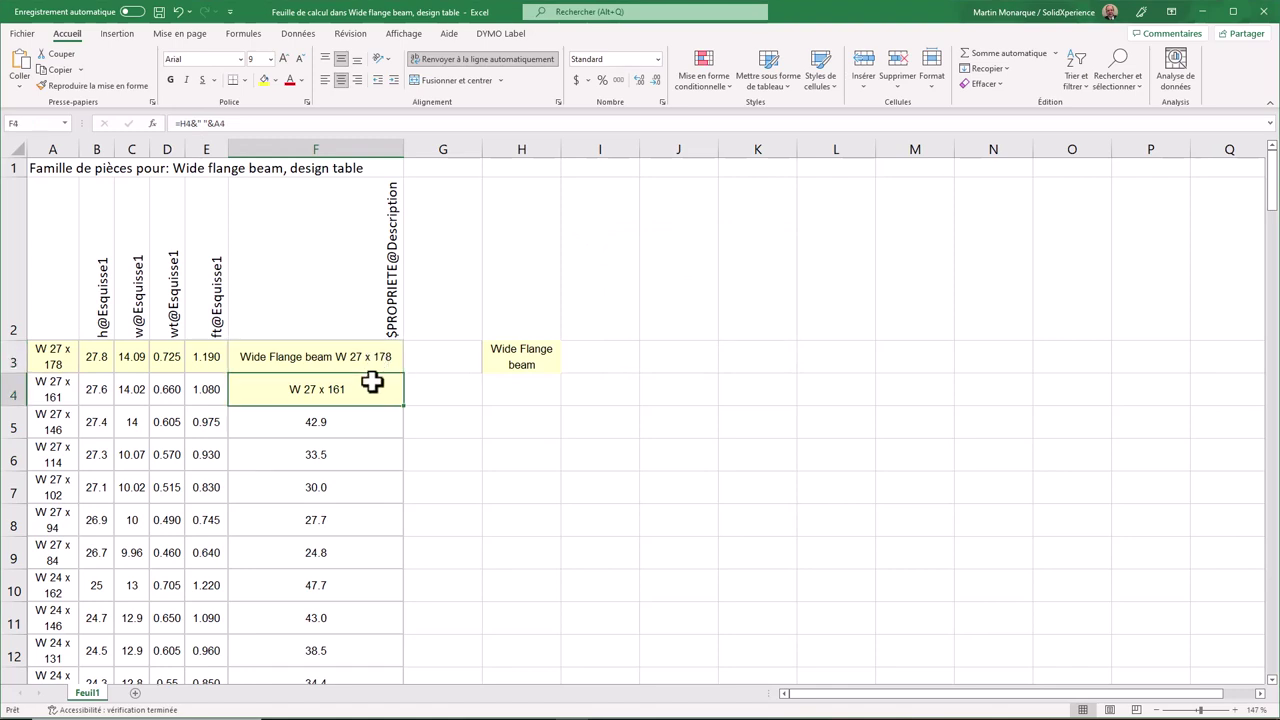
double_click(372, 383)
key("Escape")
left_click(380, 362)
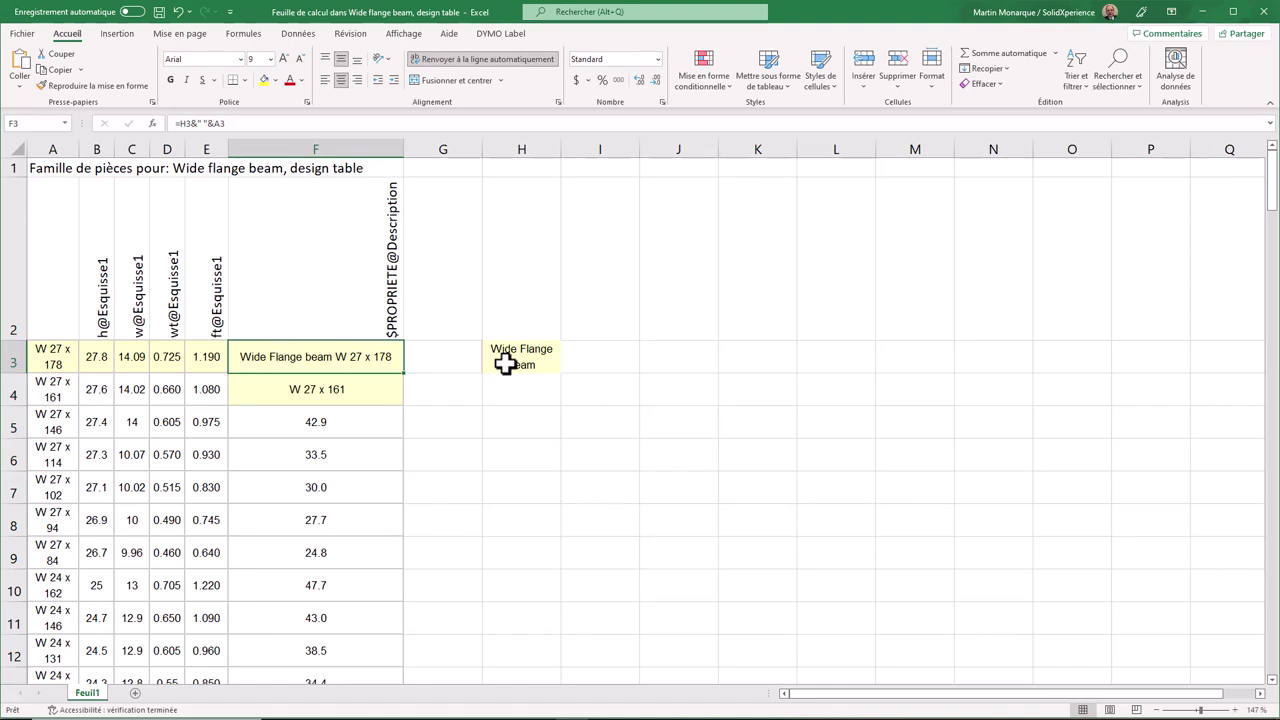
Make the H3 reference absolute so F3 reads =$H$3&" "&A3
double_click(373, 357)
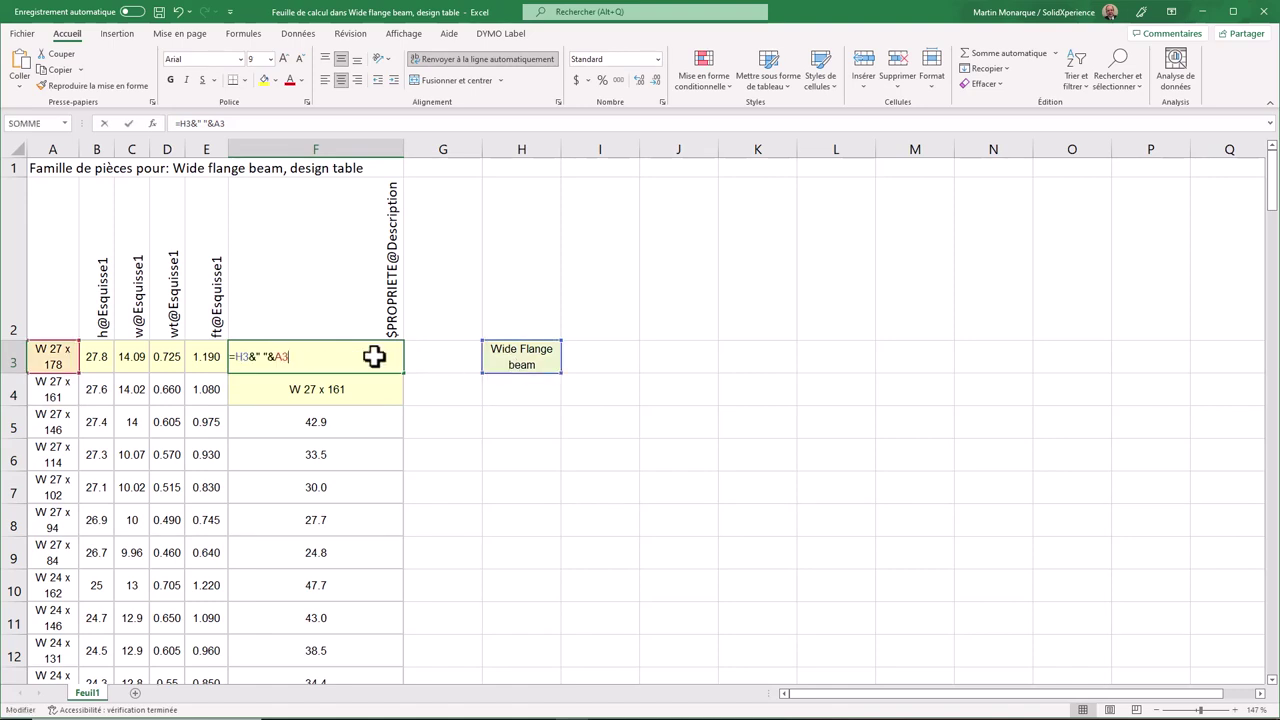
left_click(243, 356)
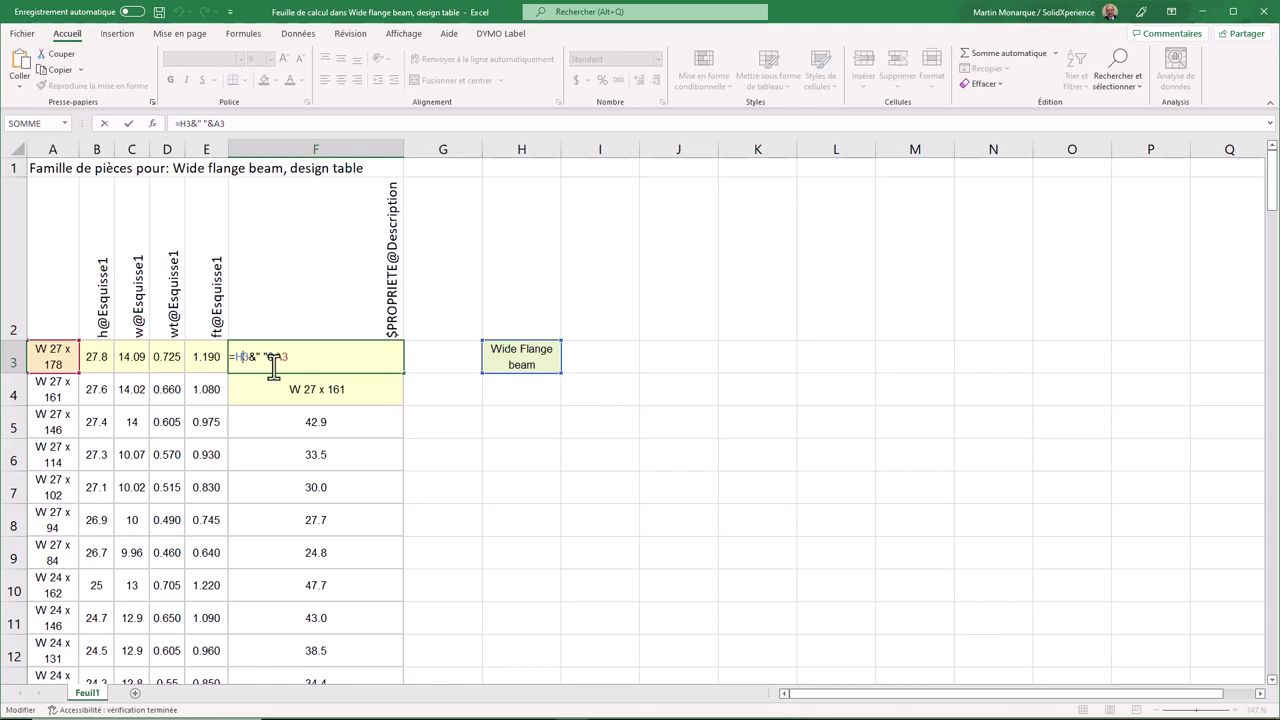
key("F4")
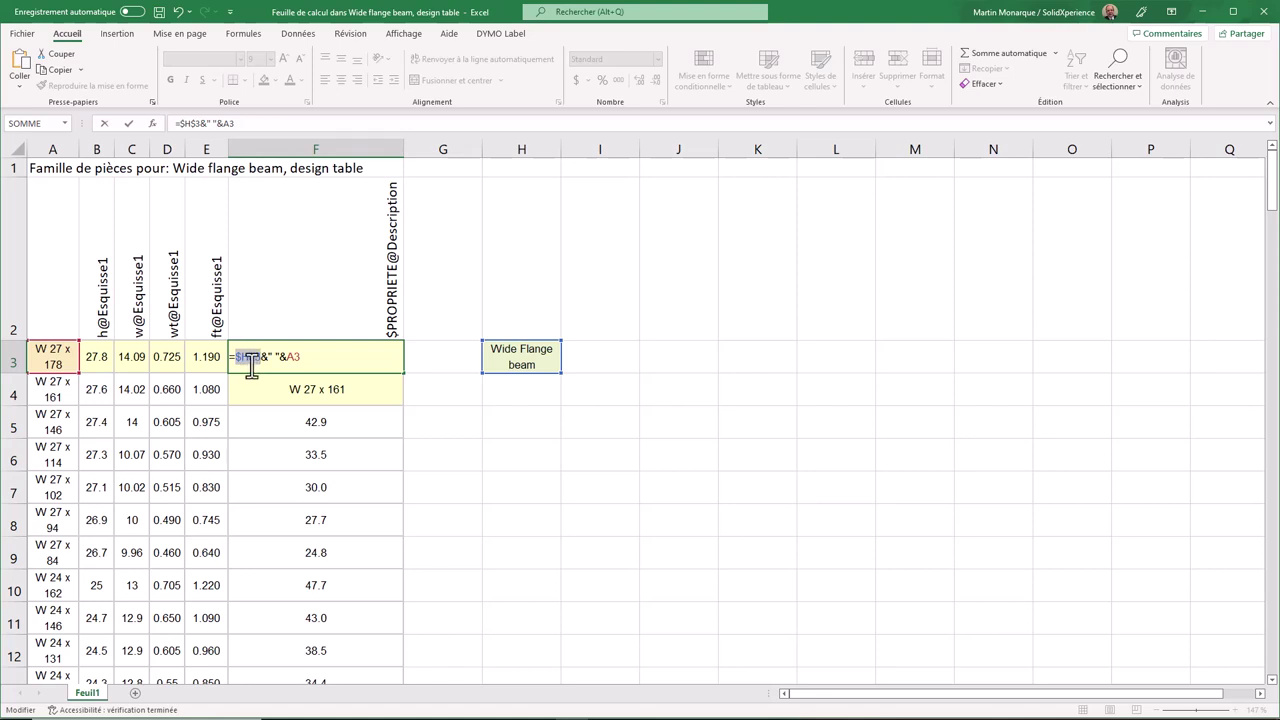
key("Return")
left_click(375, 358)
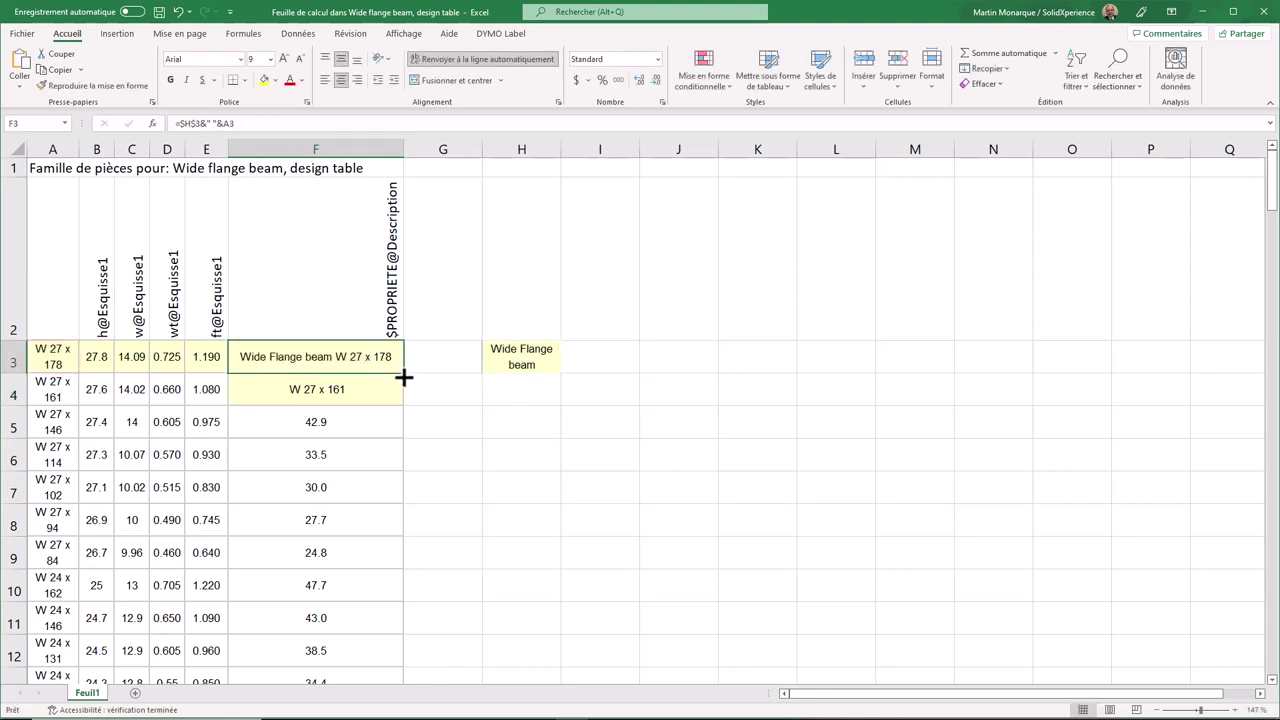
Fill the description formula from F3 down to F12 and spot-check F4, F6, F7 and F8
left_click_drag(404, 372, 380, 657)
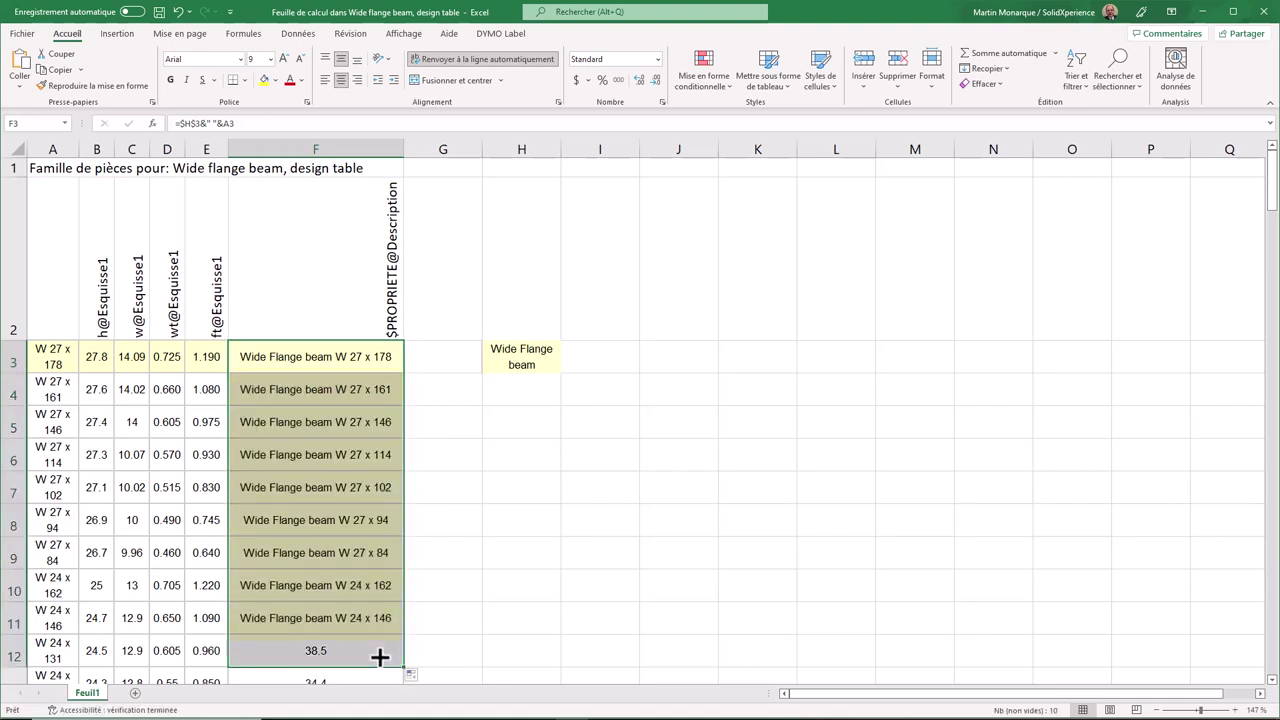
double_click(375, 389)
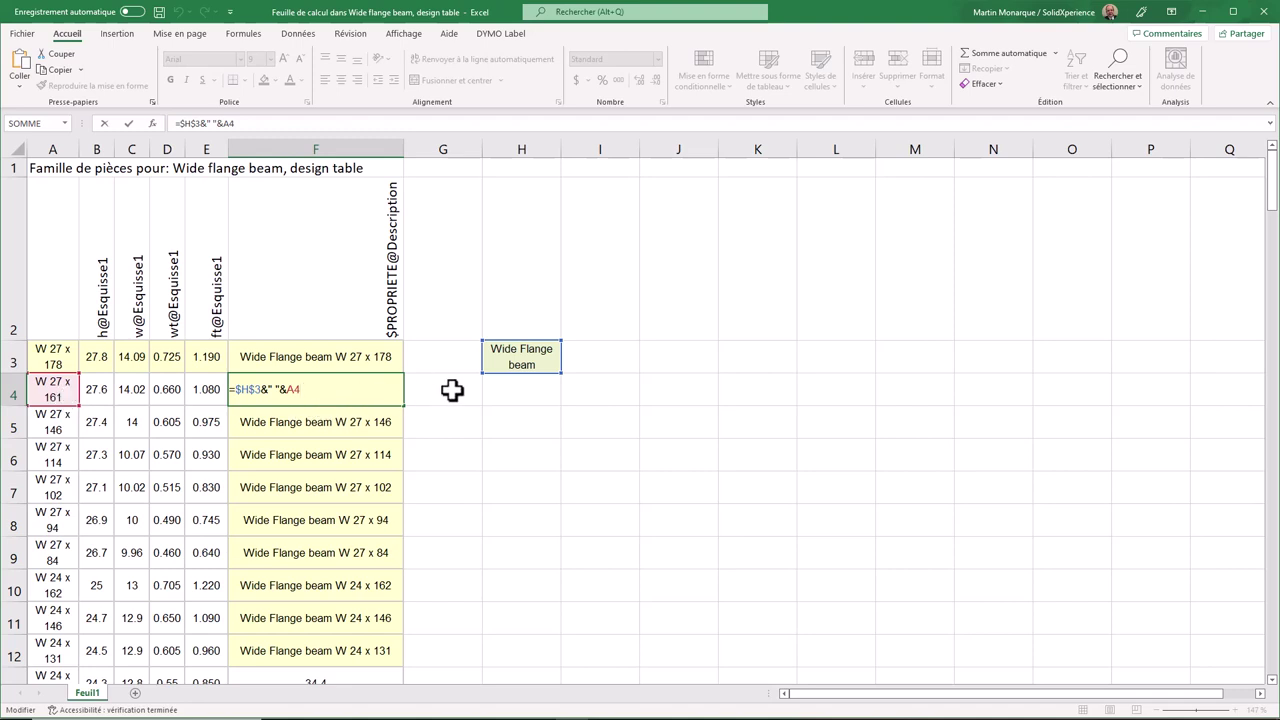
key("Escape")
double_click(320, 450)
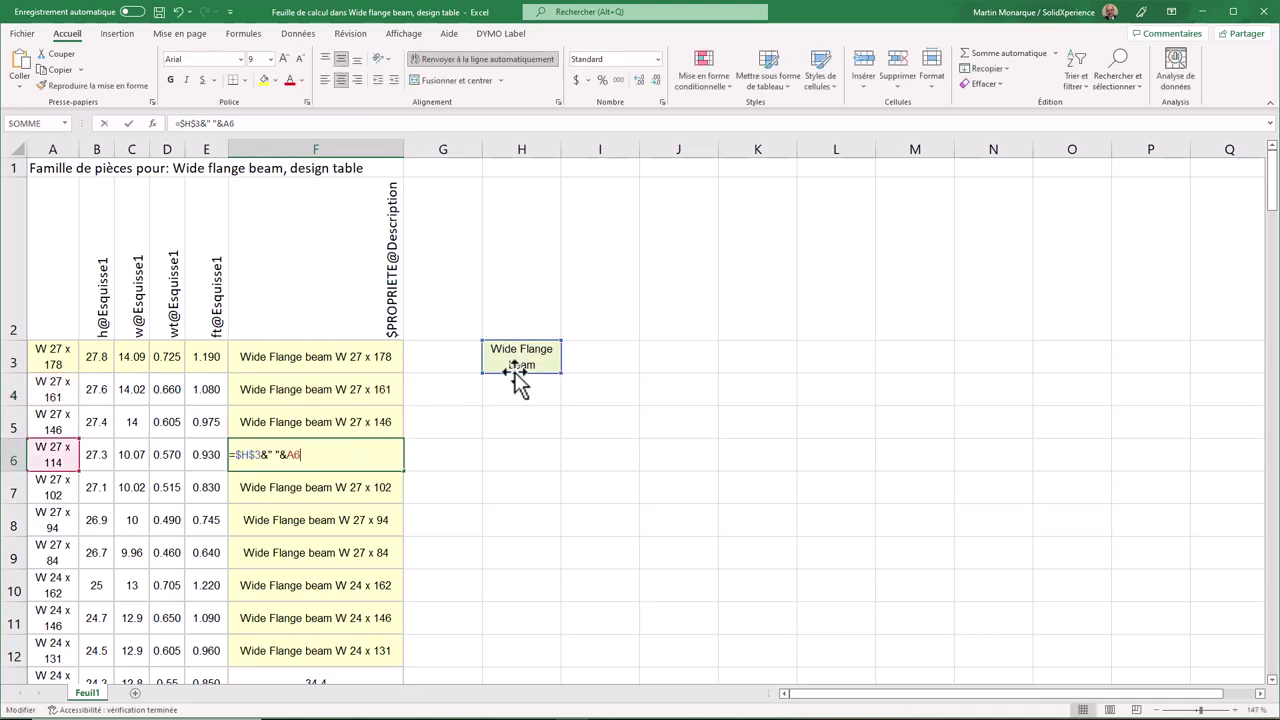
double_click(377, 490)
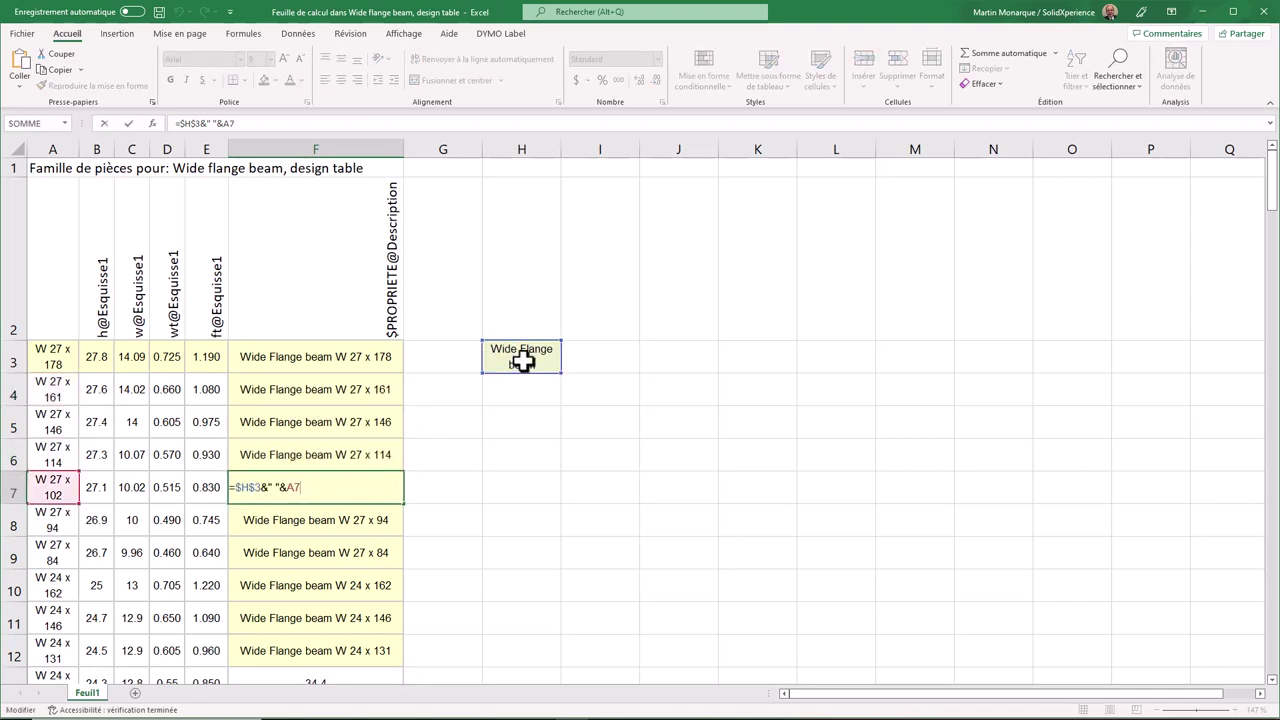
double_click(330, 532)
key("Escape")
Extend the formula from F12 to row 112, ending with 'Wide Flange beam W 10 x 12'
scroll(366, 537, "down", 2)
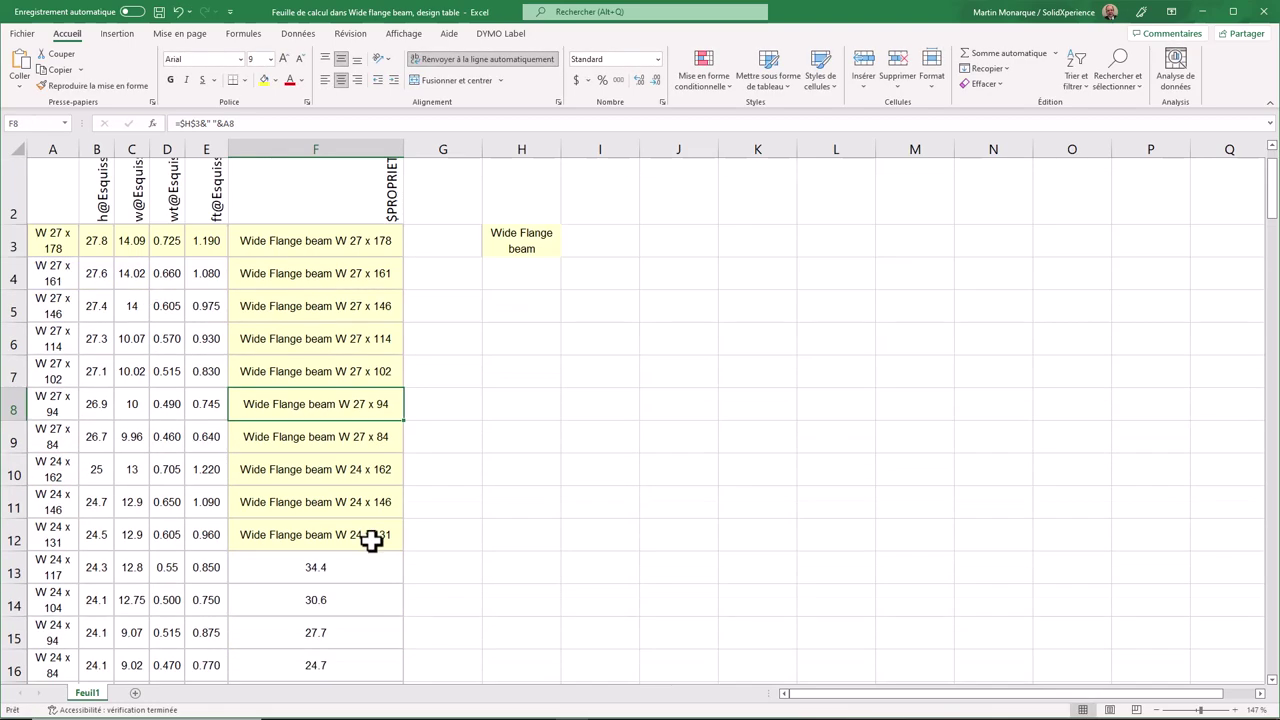
left_click(380, 534)
mouse_move(403, 551)
left_mouse_down()
mouse_move(377, 716)
mouse_move(367, 638)
left_mouse_up()
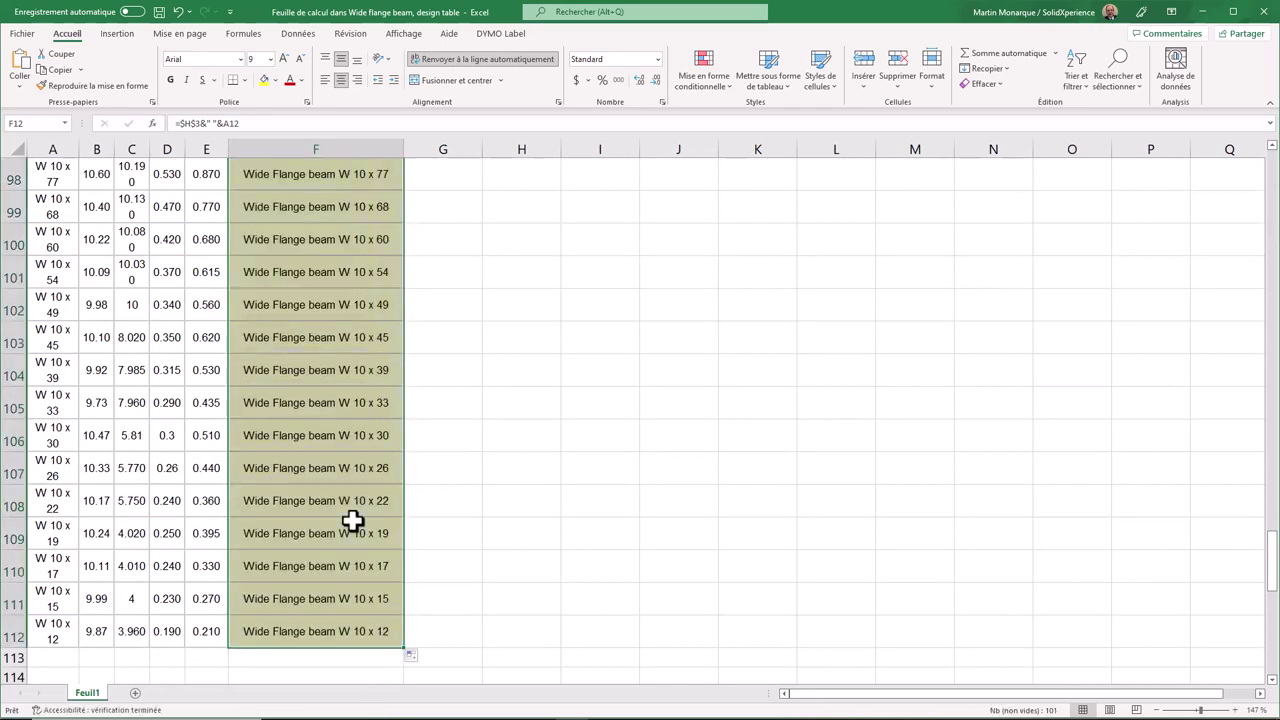
scroll(352, 520, "up", 6)
scroll(352, 517, "up", 12)
scroll(352, 517, "up", 15)
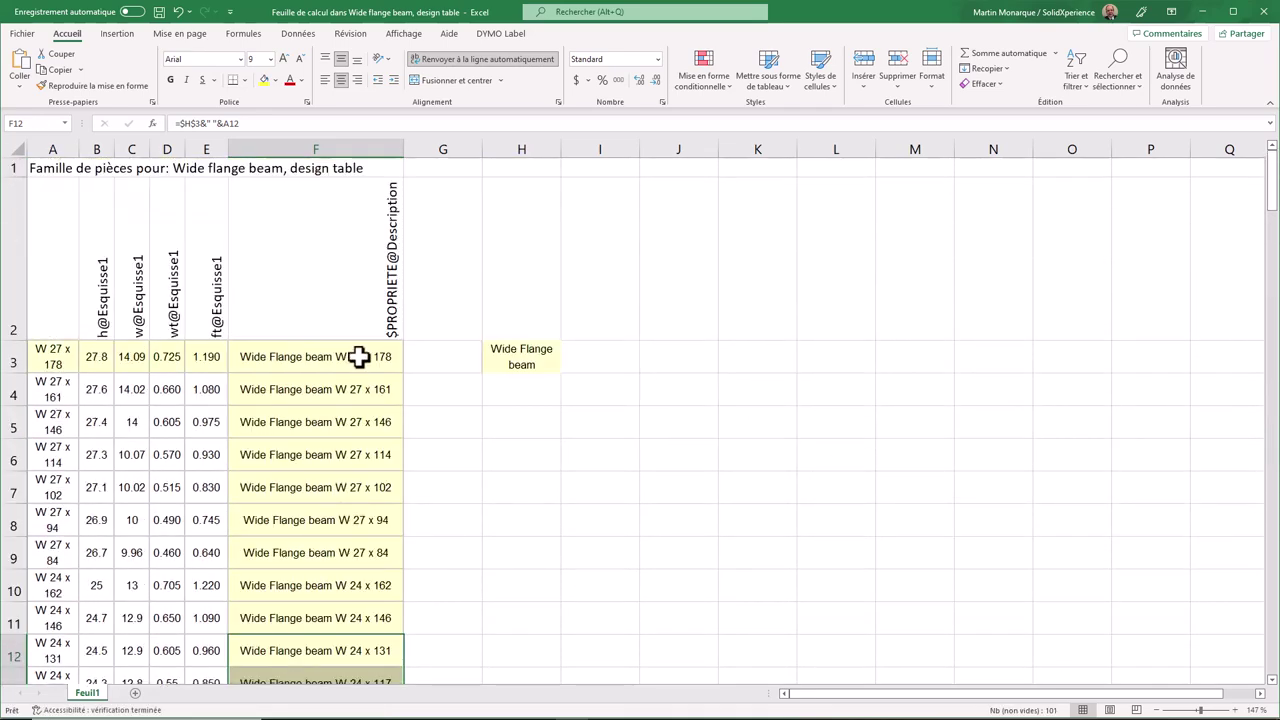
Accept the design table's W-size configurations, delete the old ones, then activate W 10 x 39 and W 10 x 54
left_click(1248, 14)
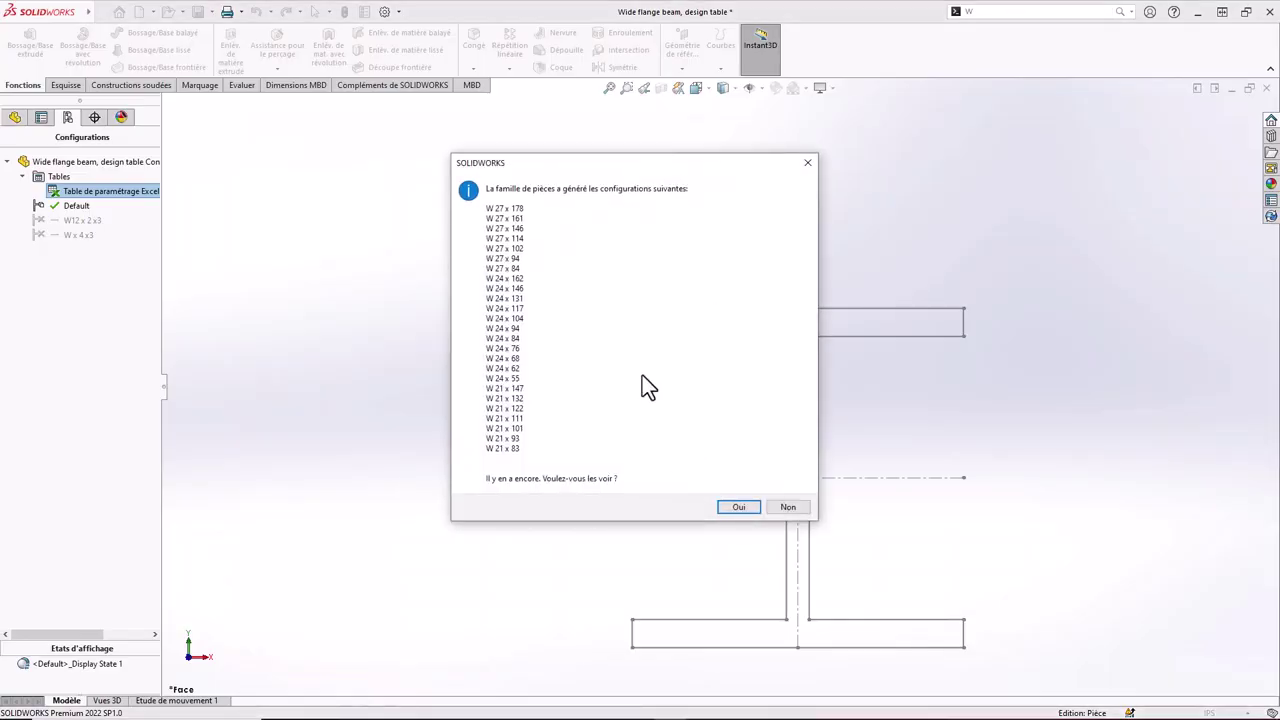
left_click(782, 508)
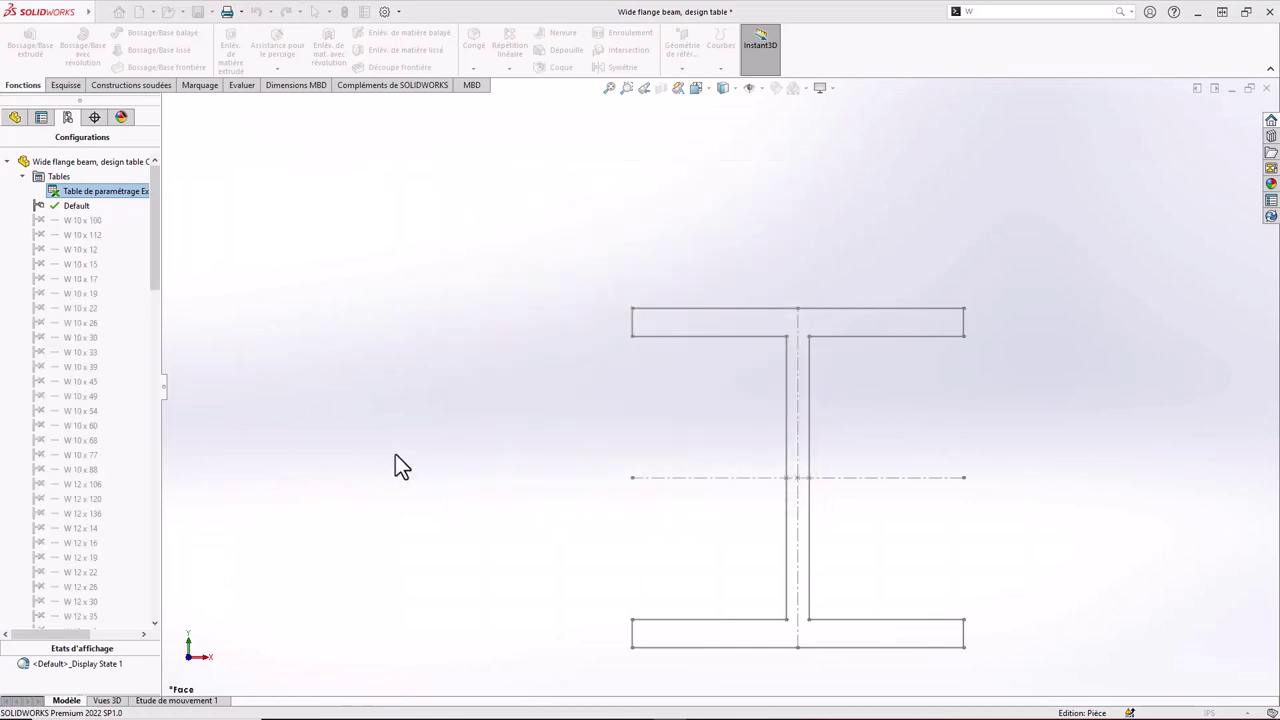
left_click(581, 428)
double_click(84, 368)
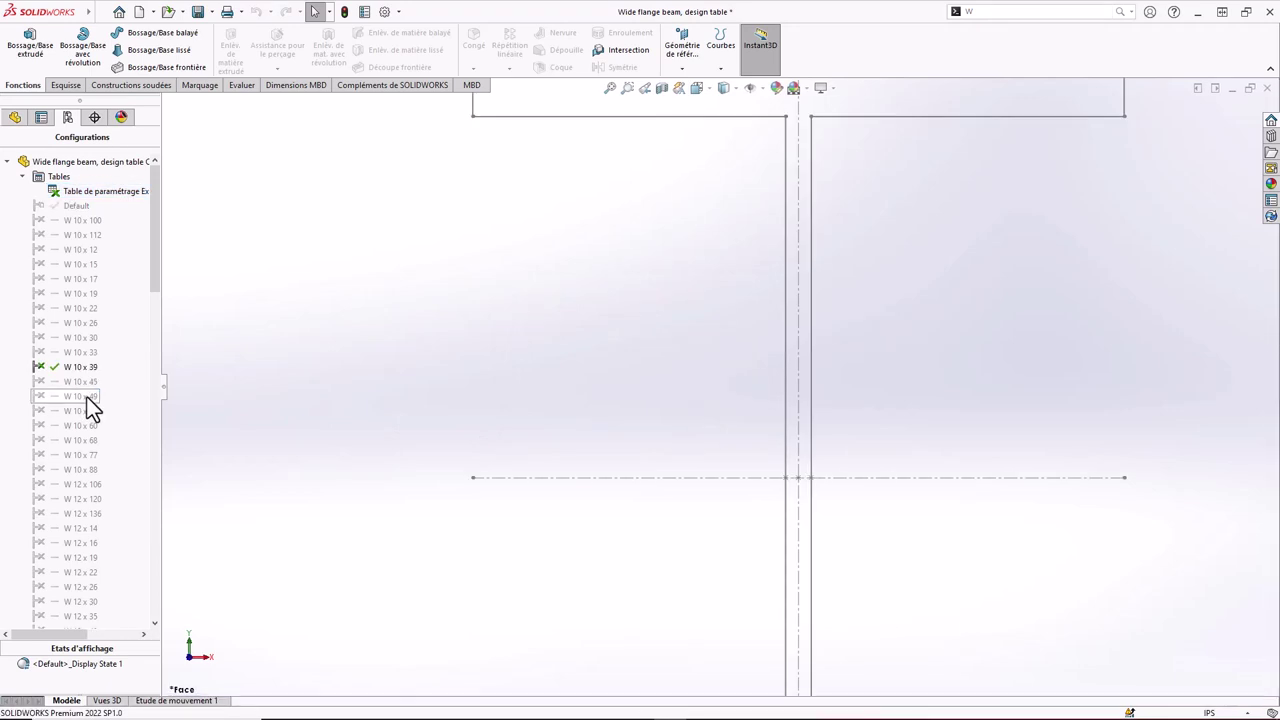
double_click(81, 410)
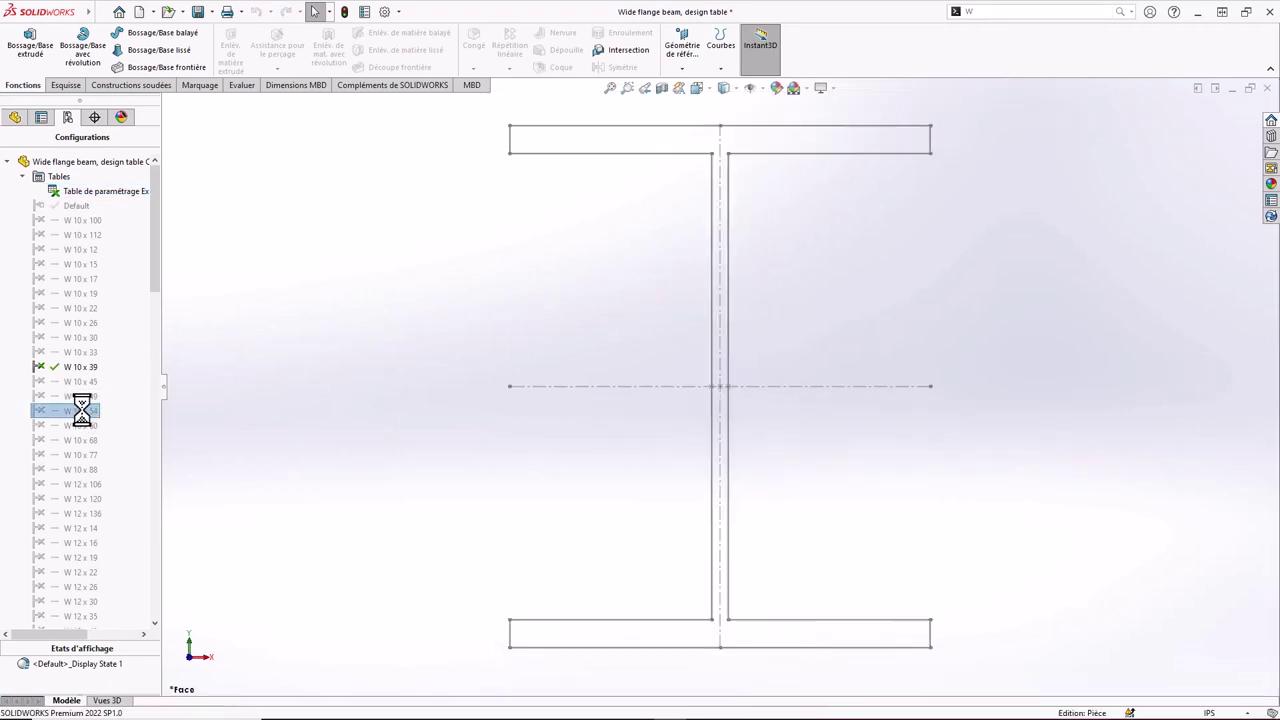